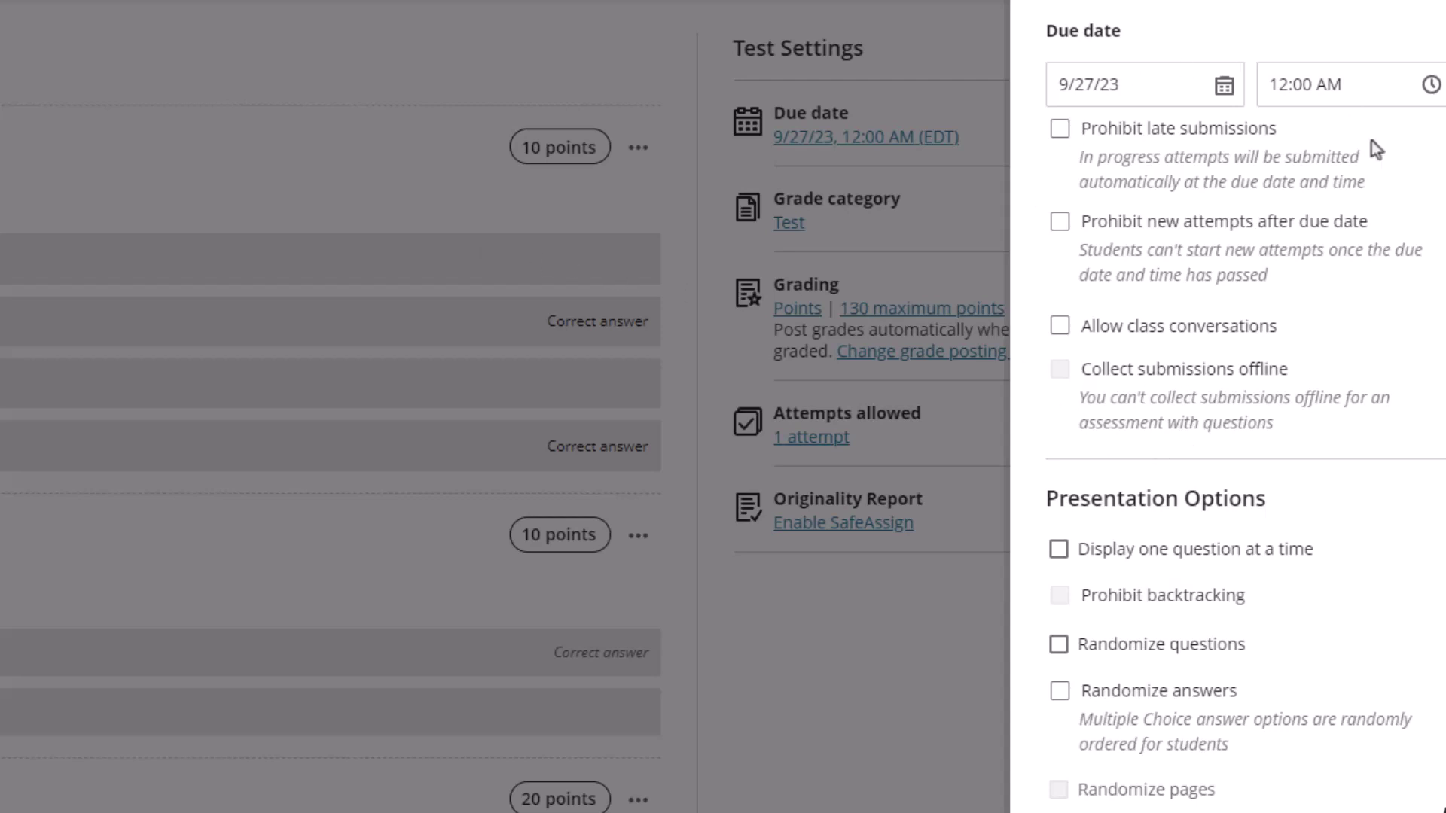
- Set the test's due date to 10/31/23
left_click(1227, 97)
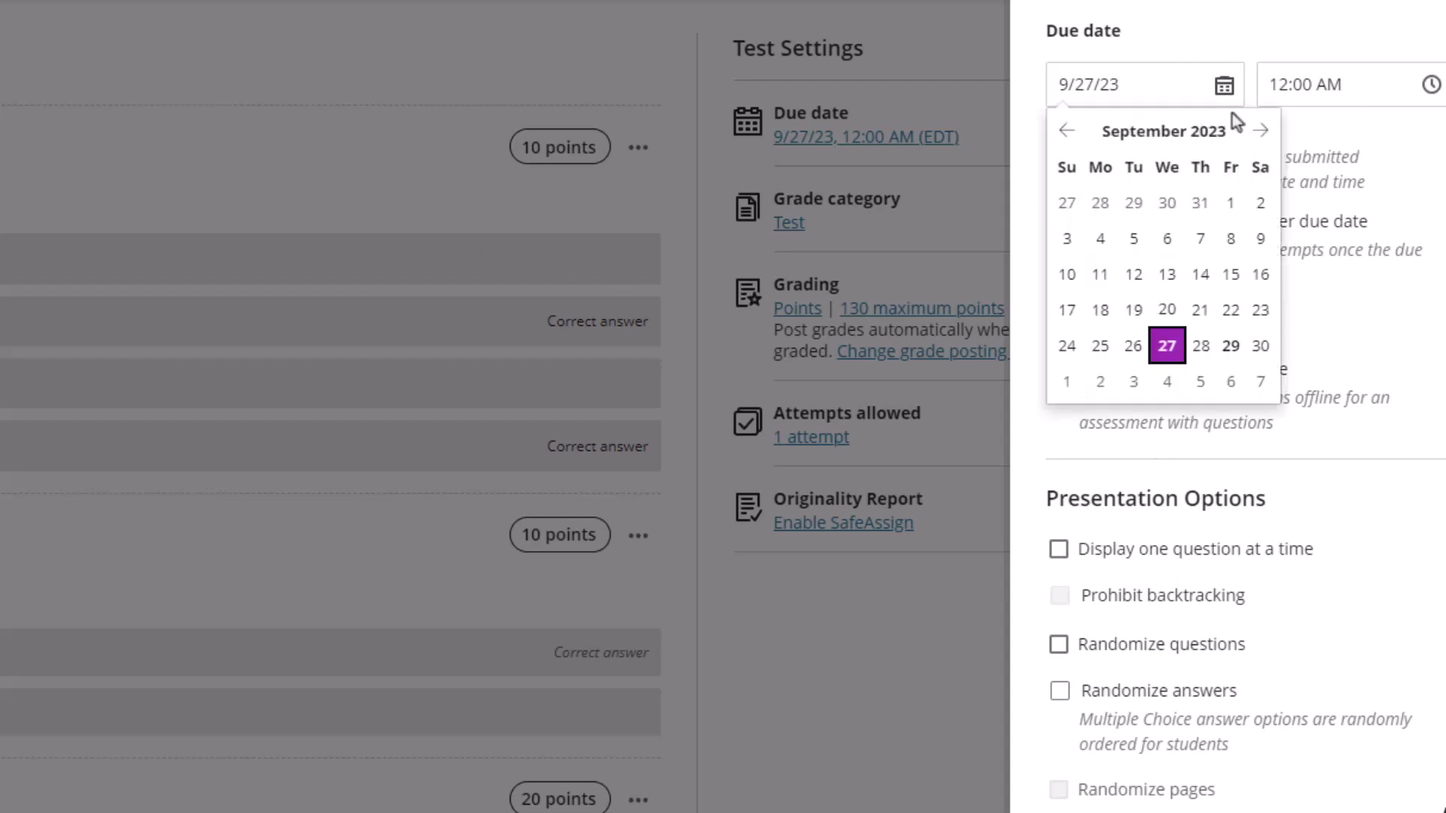
left_click(1260, 132)
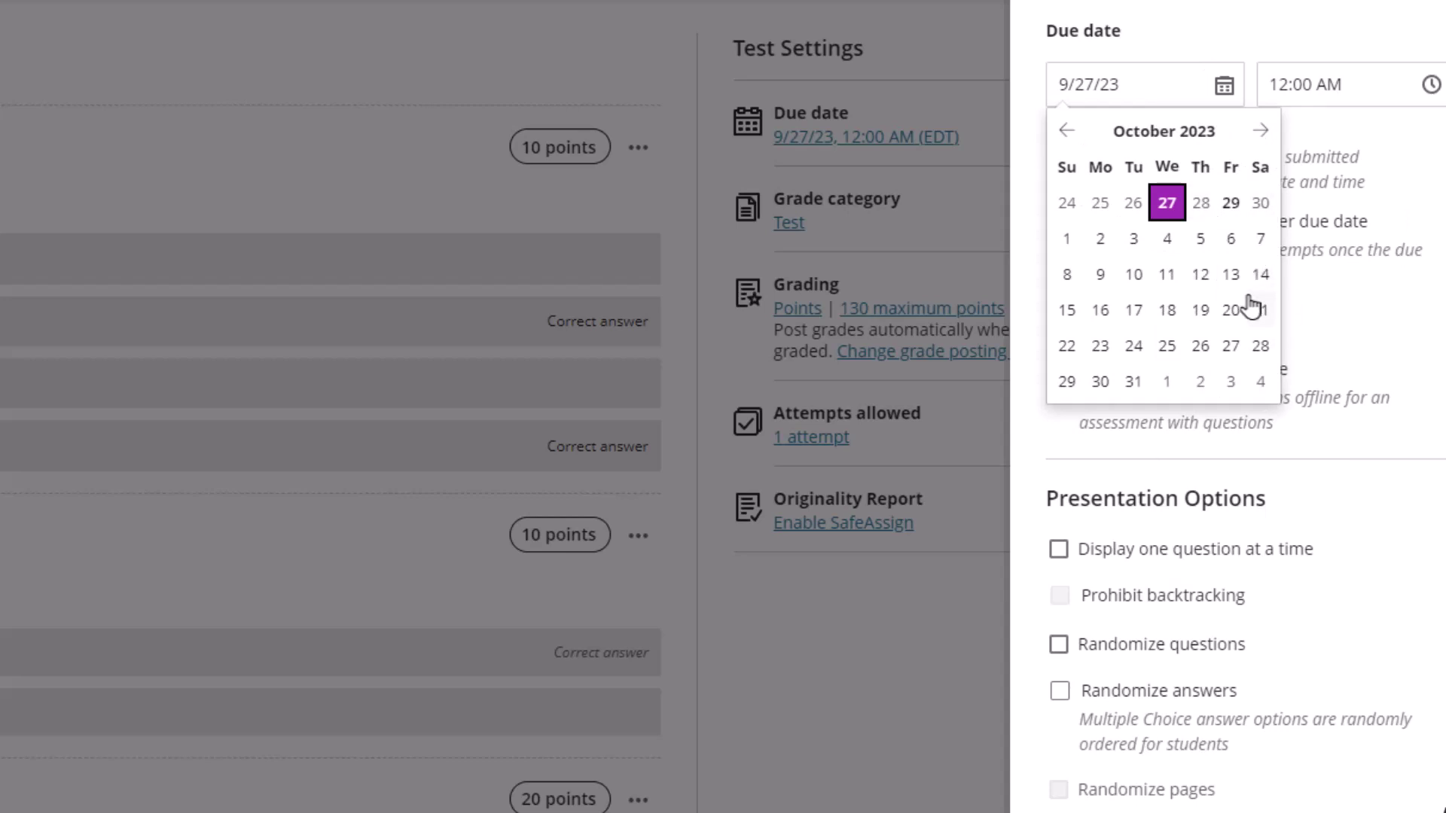
left_click(1133, 383)
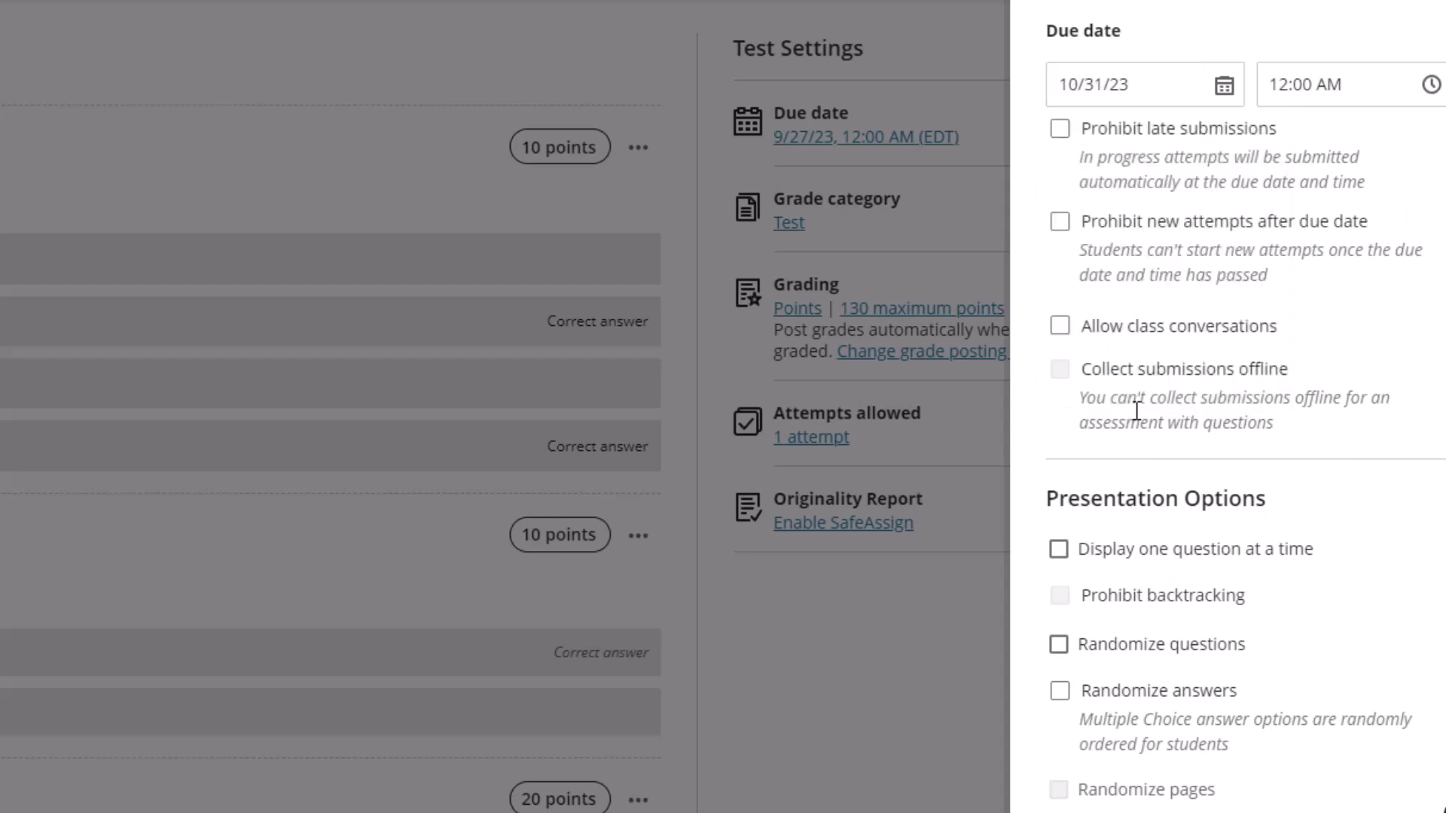
left_click(1431, 86)
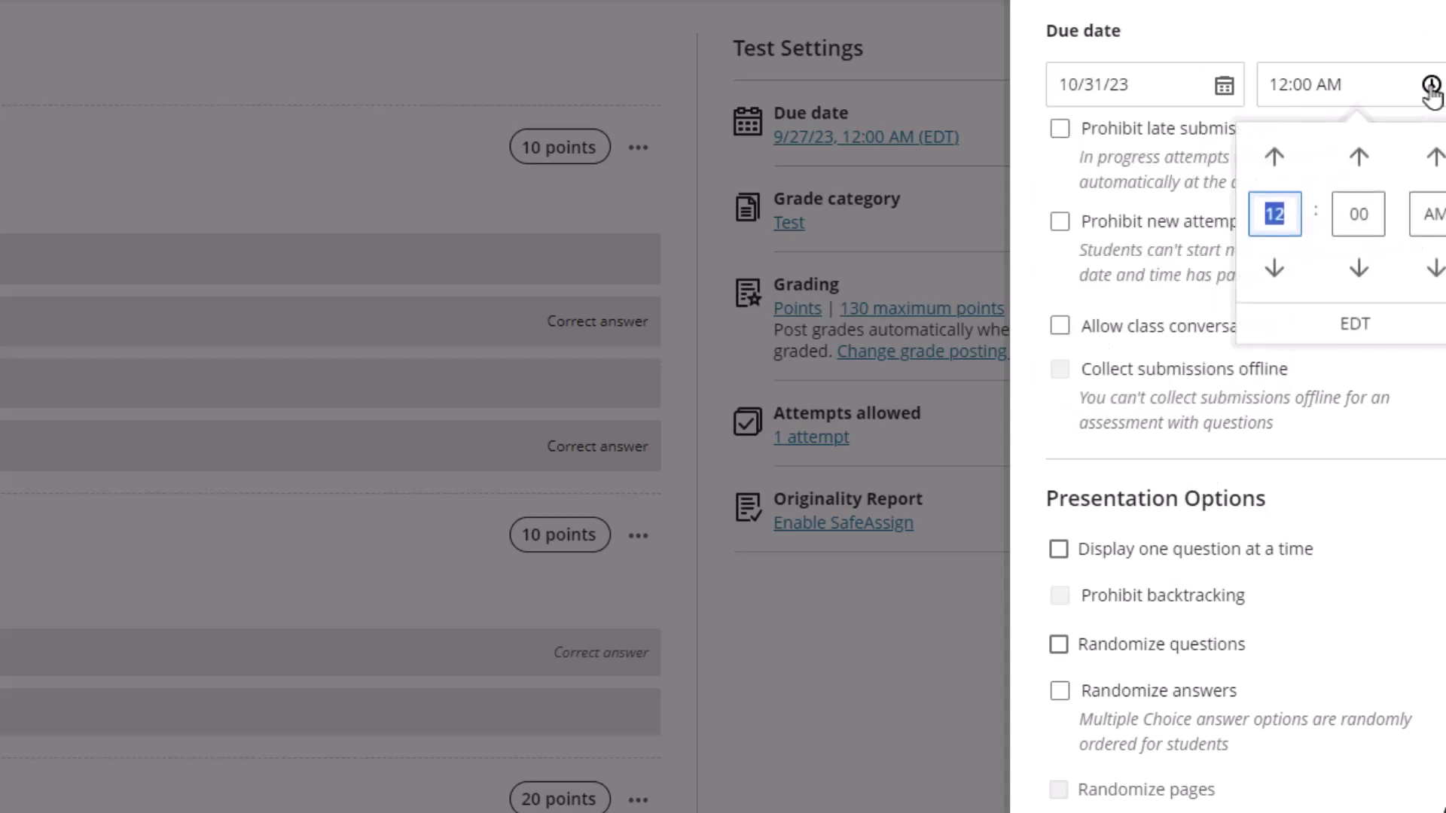
left_click(1210, 226)
left_click(1262, 135)
left_click(1260, 136)
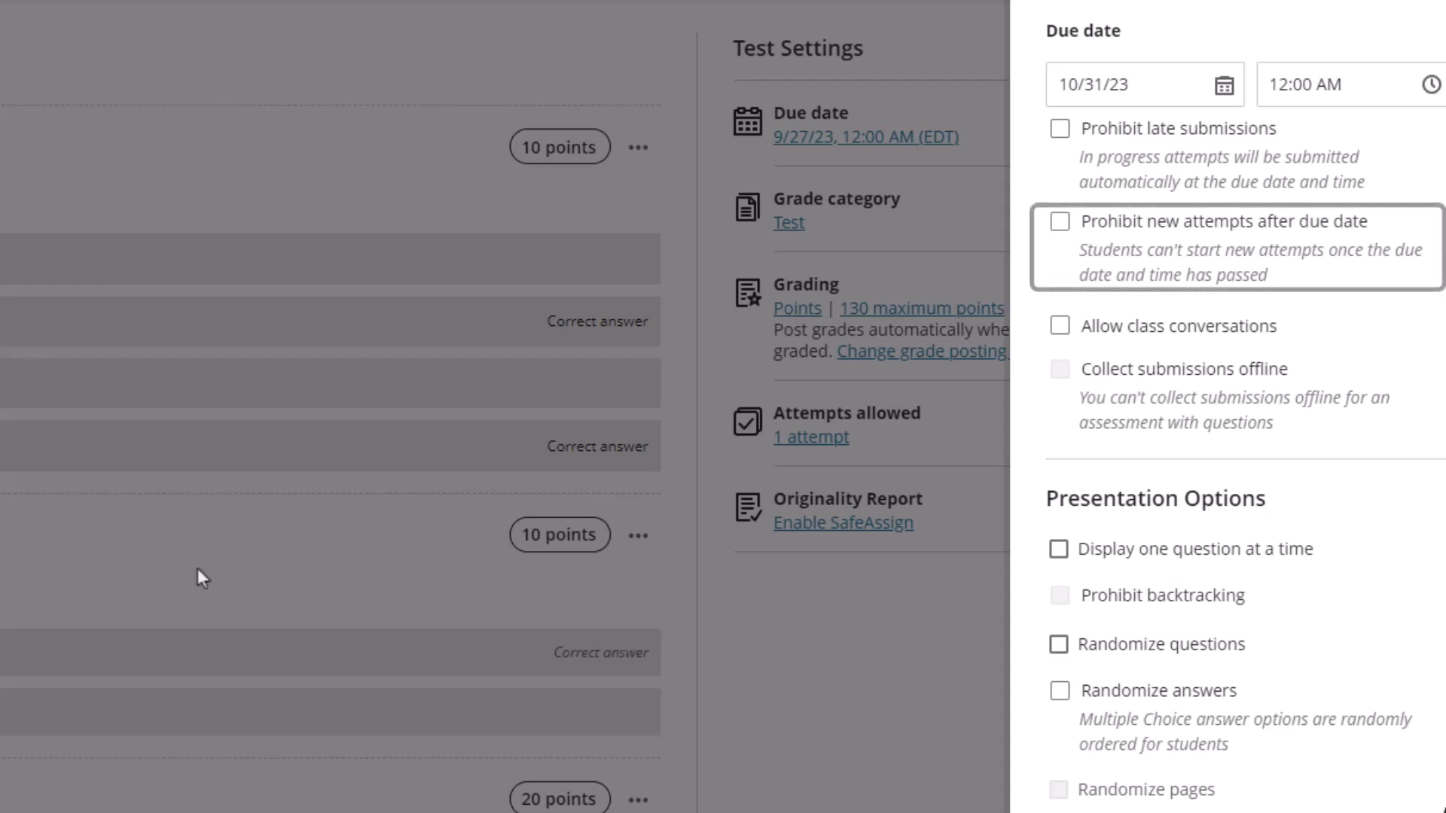
- Prohibit new attempts after the due date and prohibit late submissions
left_click(1059, 224)
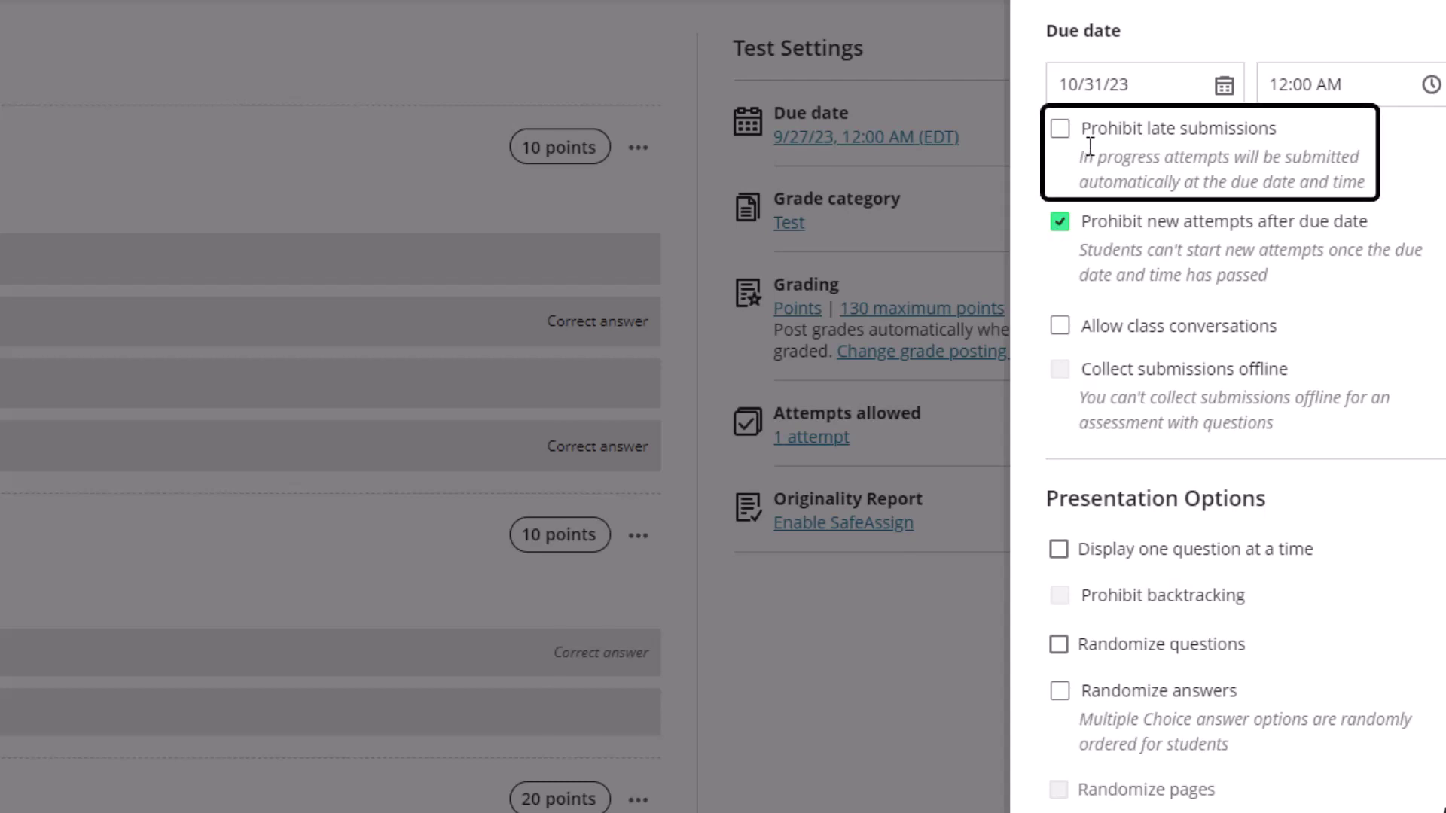
left_click(1059, 133)
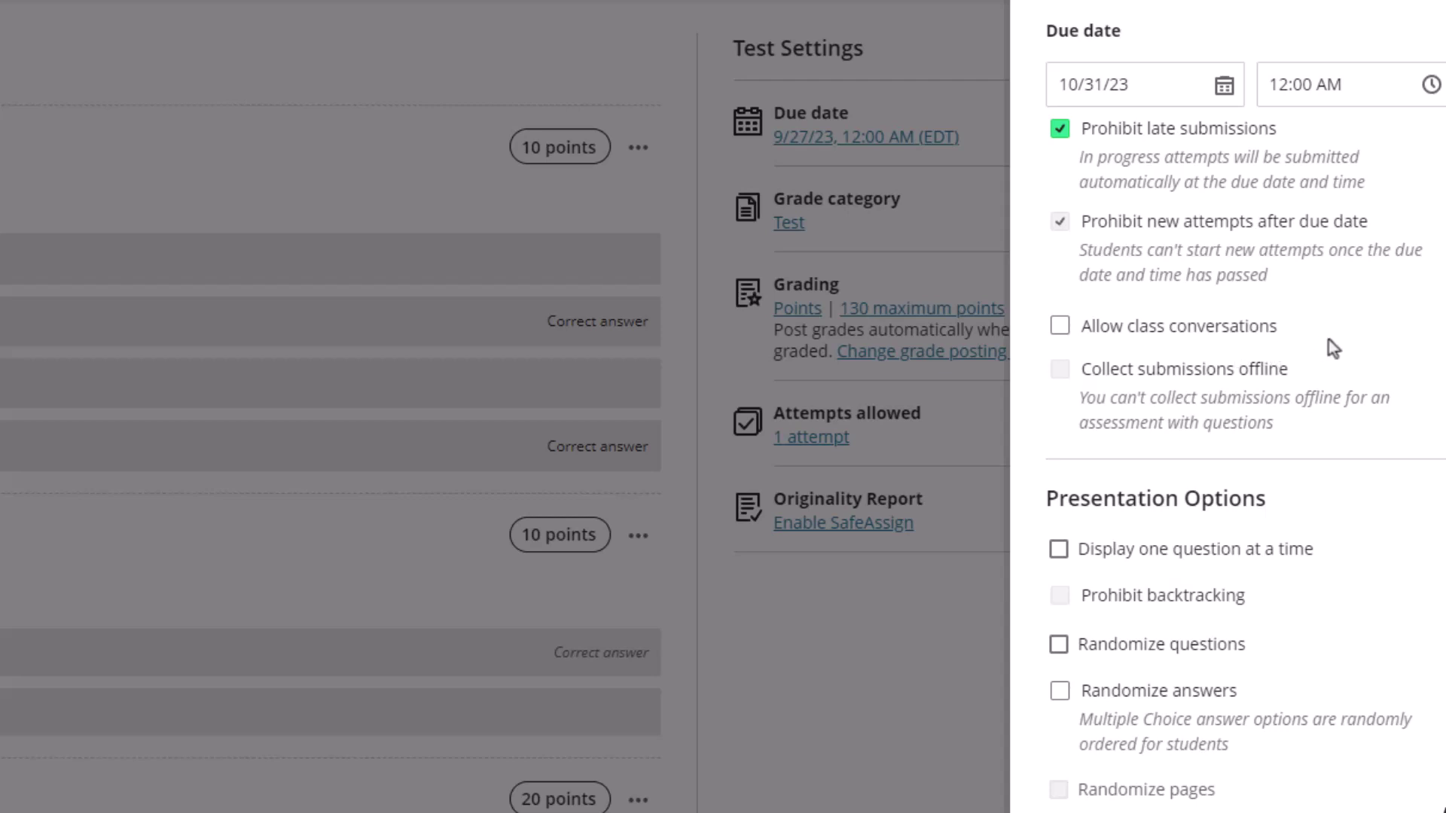
- Enable Randomize questions and Randomize answers in the test's presentation options
scroll(1329, 340, "down", 5)
scroll(1329, 340, "down", 2)
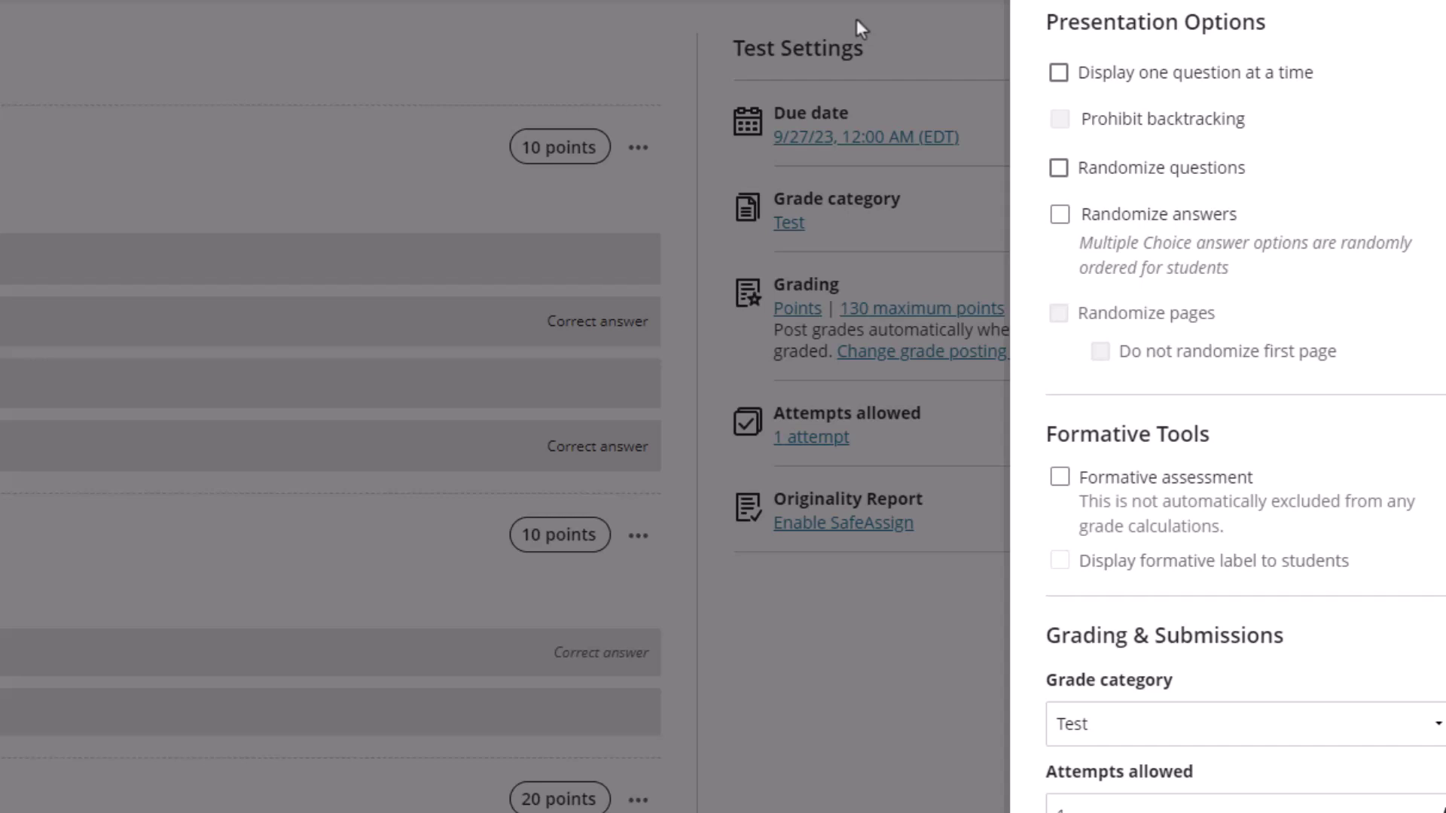
left_click(1059, 73)
left_click(1060, 73)
left_click(1059, 167)
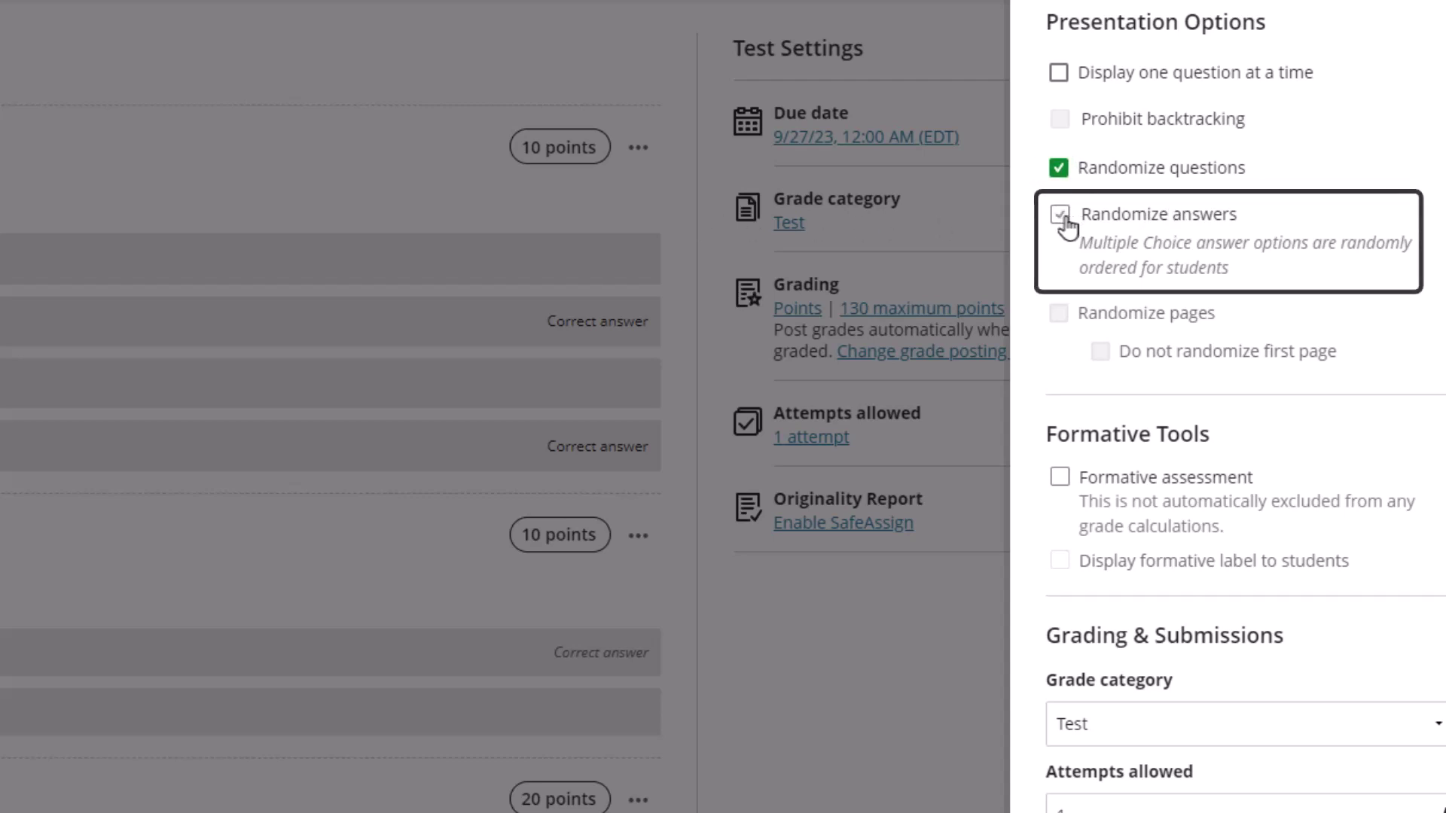
left_click(1062, 216)
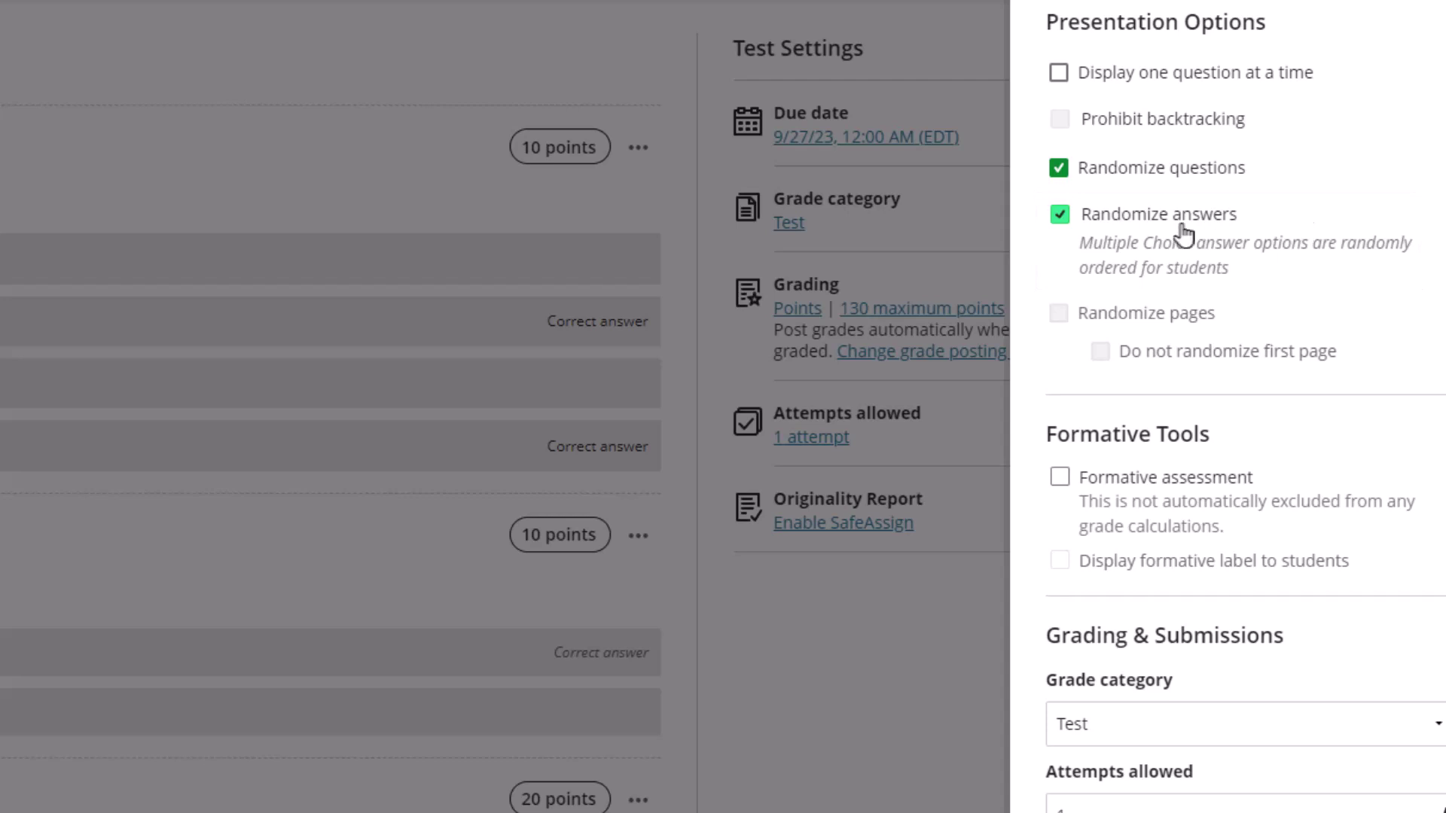
- Try marking the test as a formative assessment, and clear the option again
scroll(1185, 235, "down", 5)
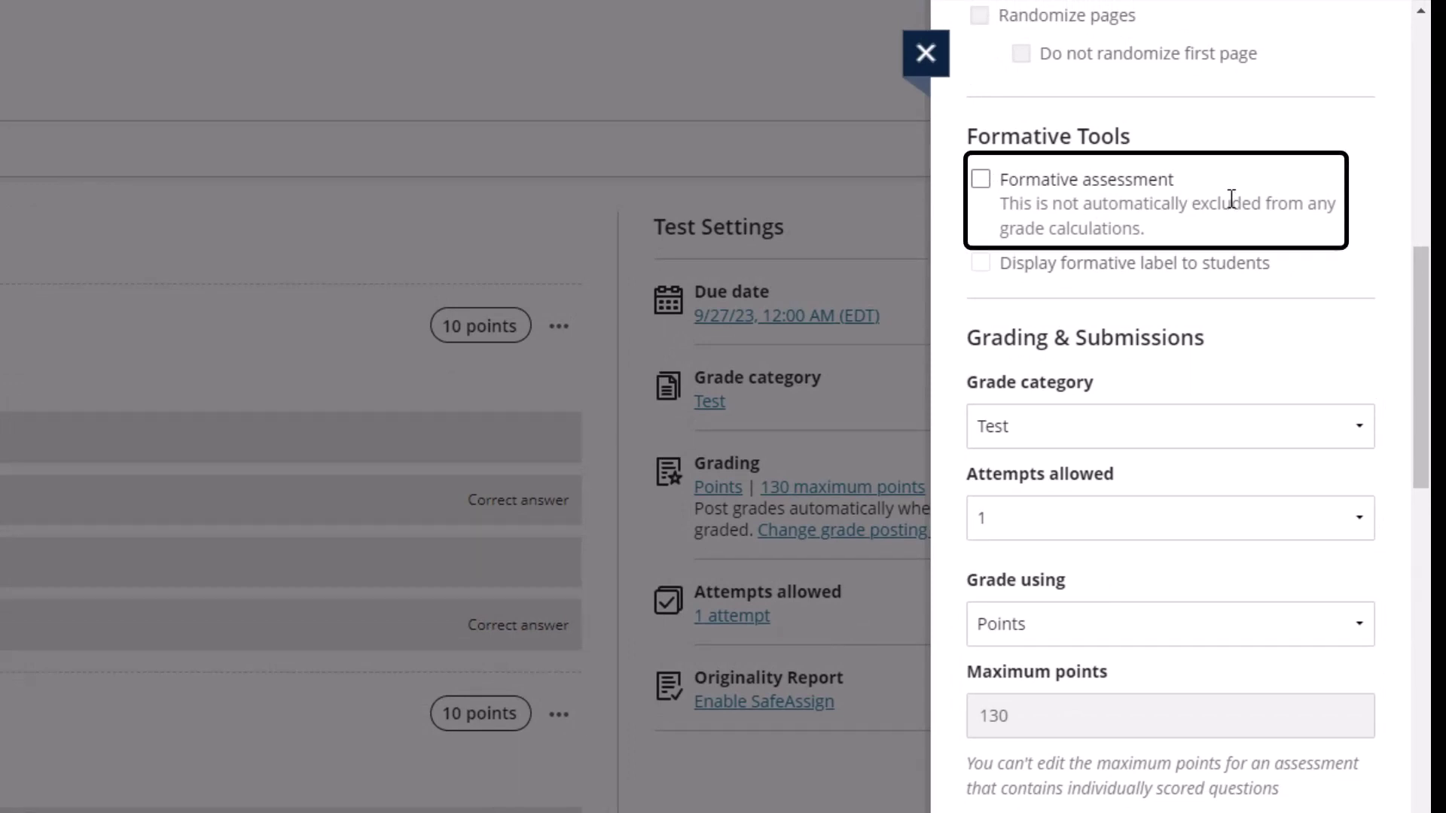
left_click(983, 184)
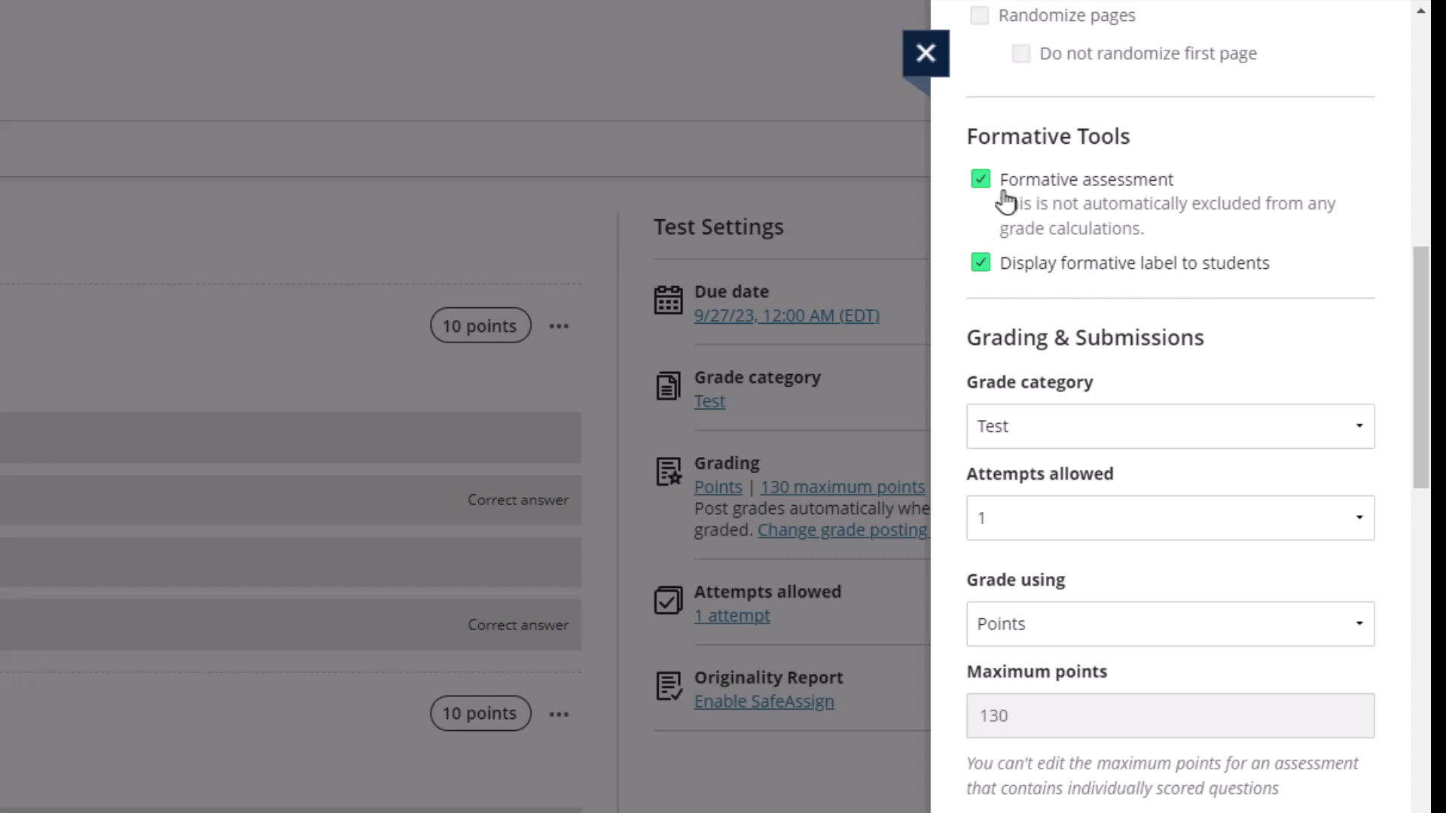
left_click(984, 179)
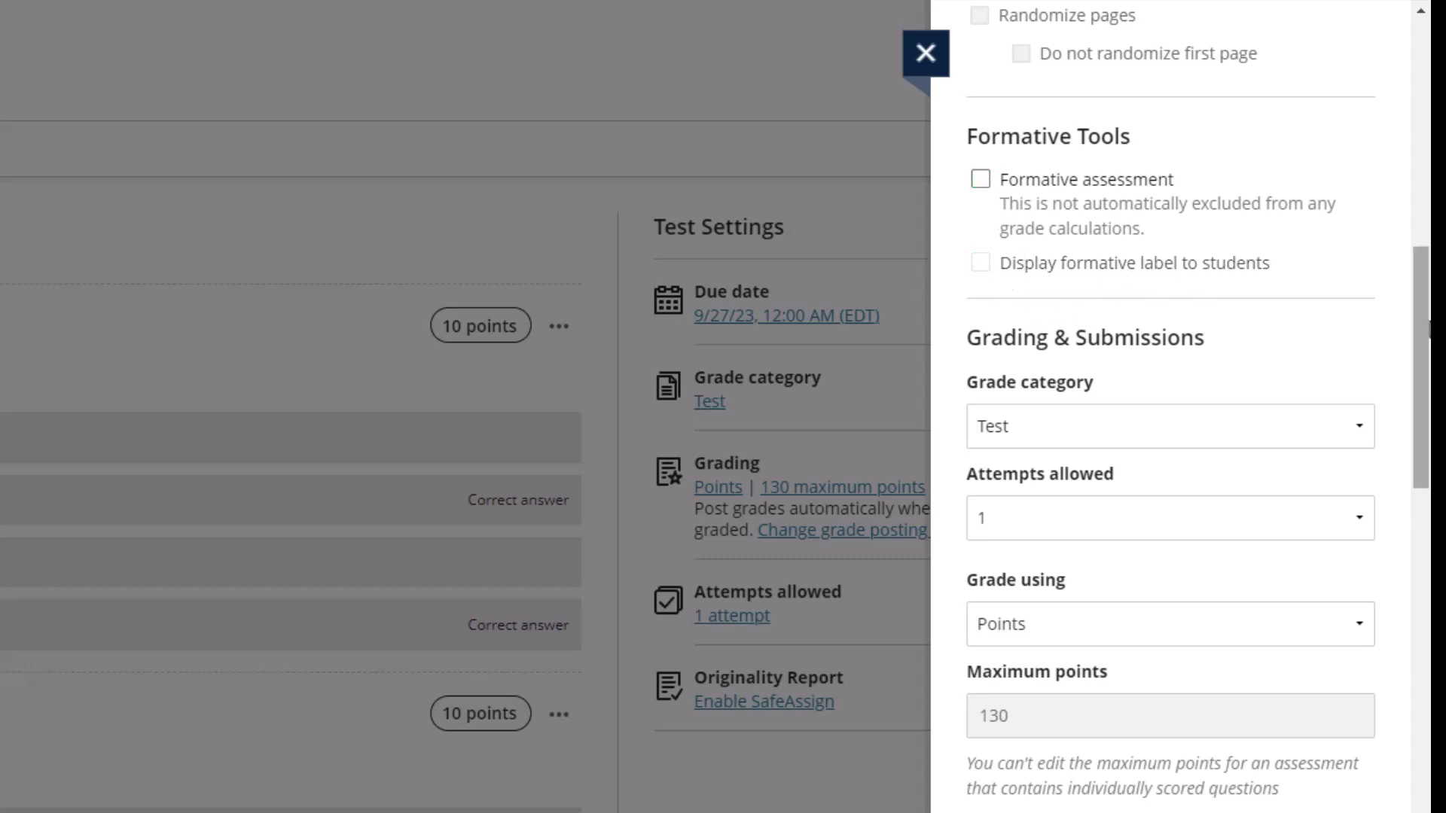
- Check the grade category choices and set the number of attempts allowed to 2
scroll(1394, 334, "down", 2)
scroll(1394, 334, "down", 4)
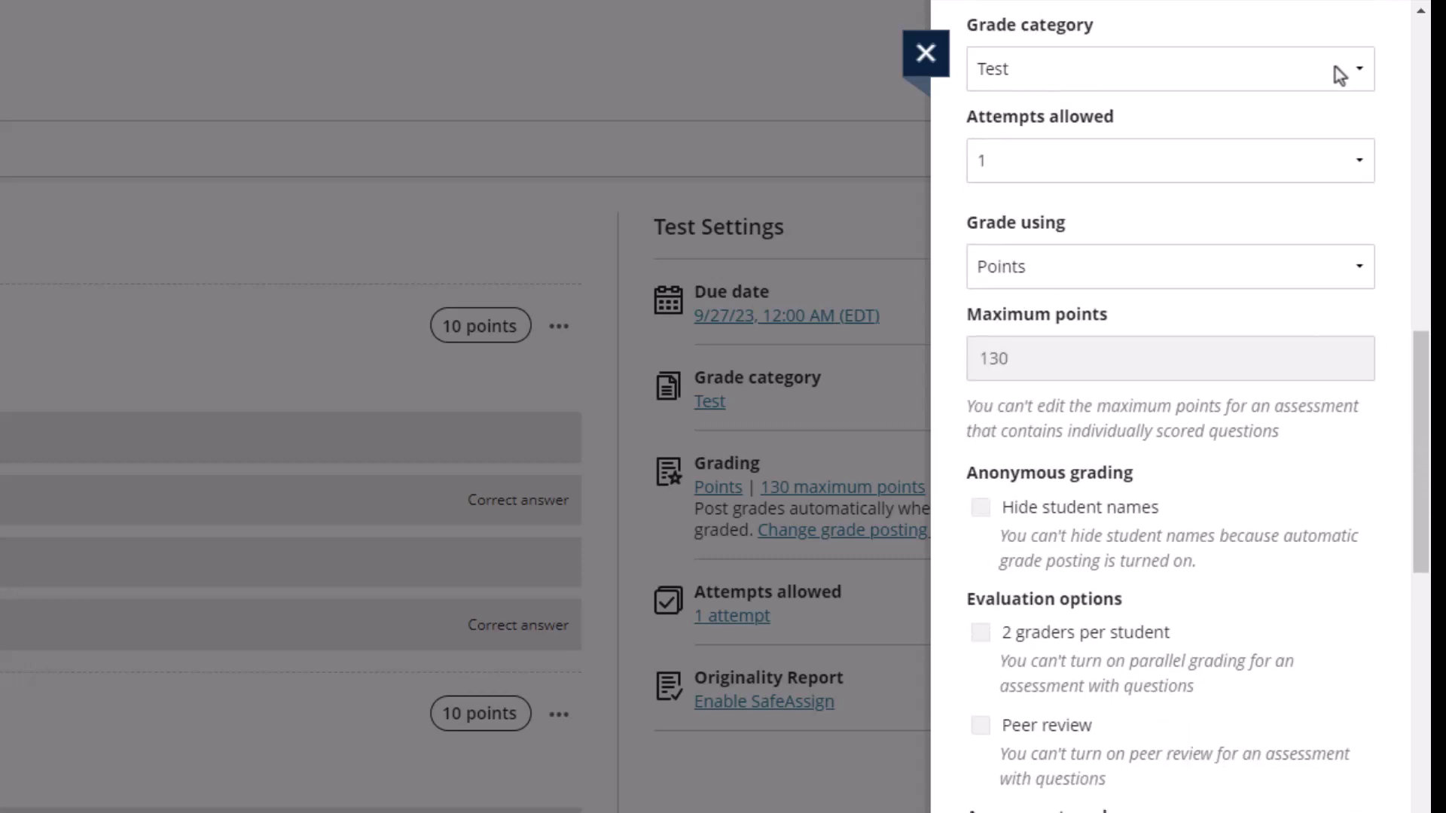
left_click(1362, 69)
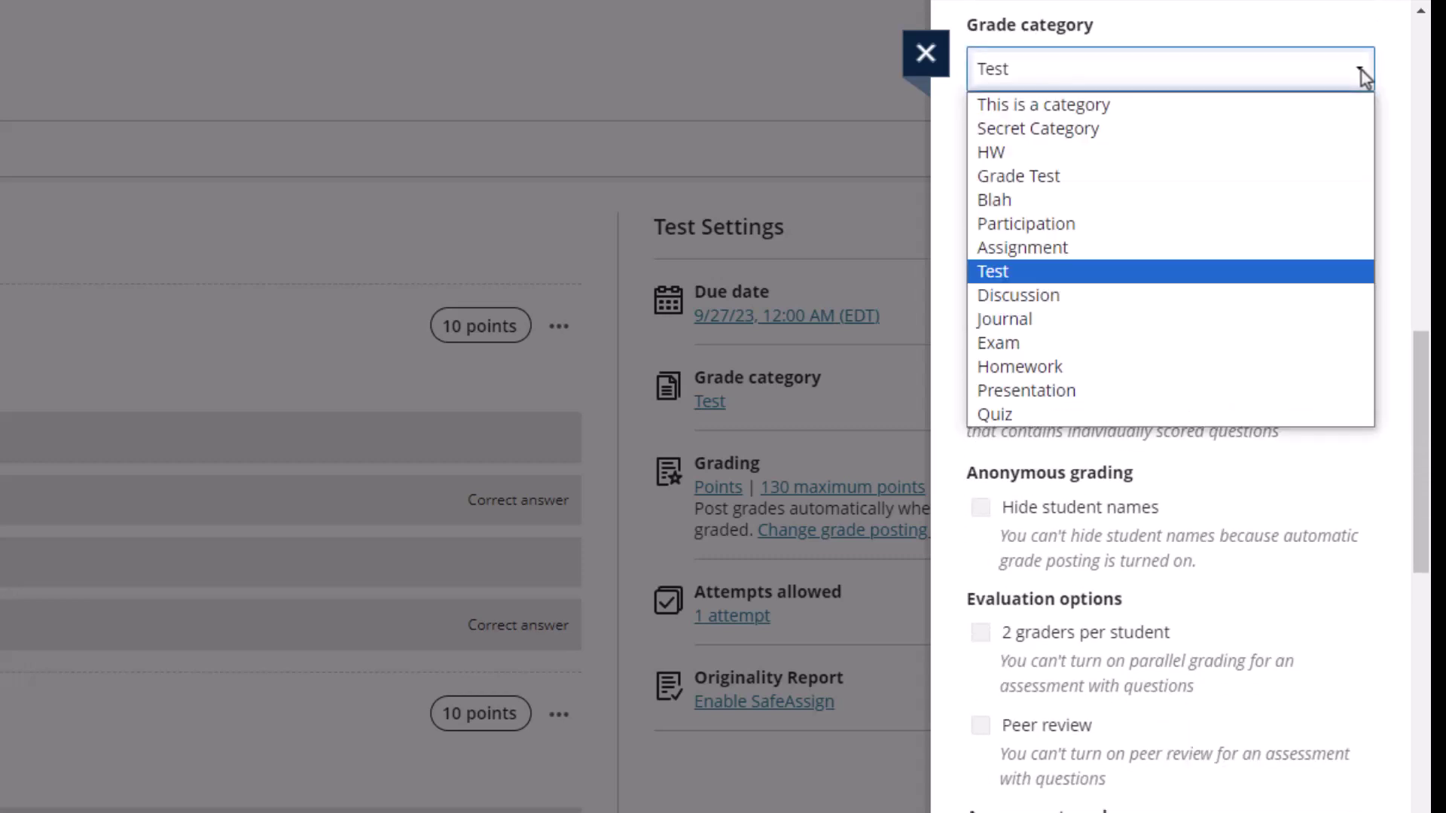
left_click(1362, 70)
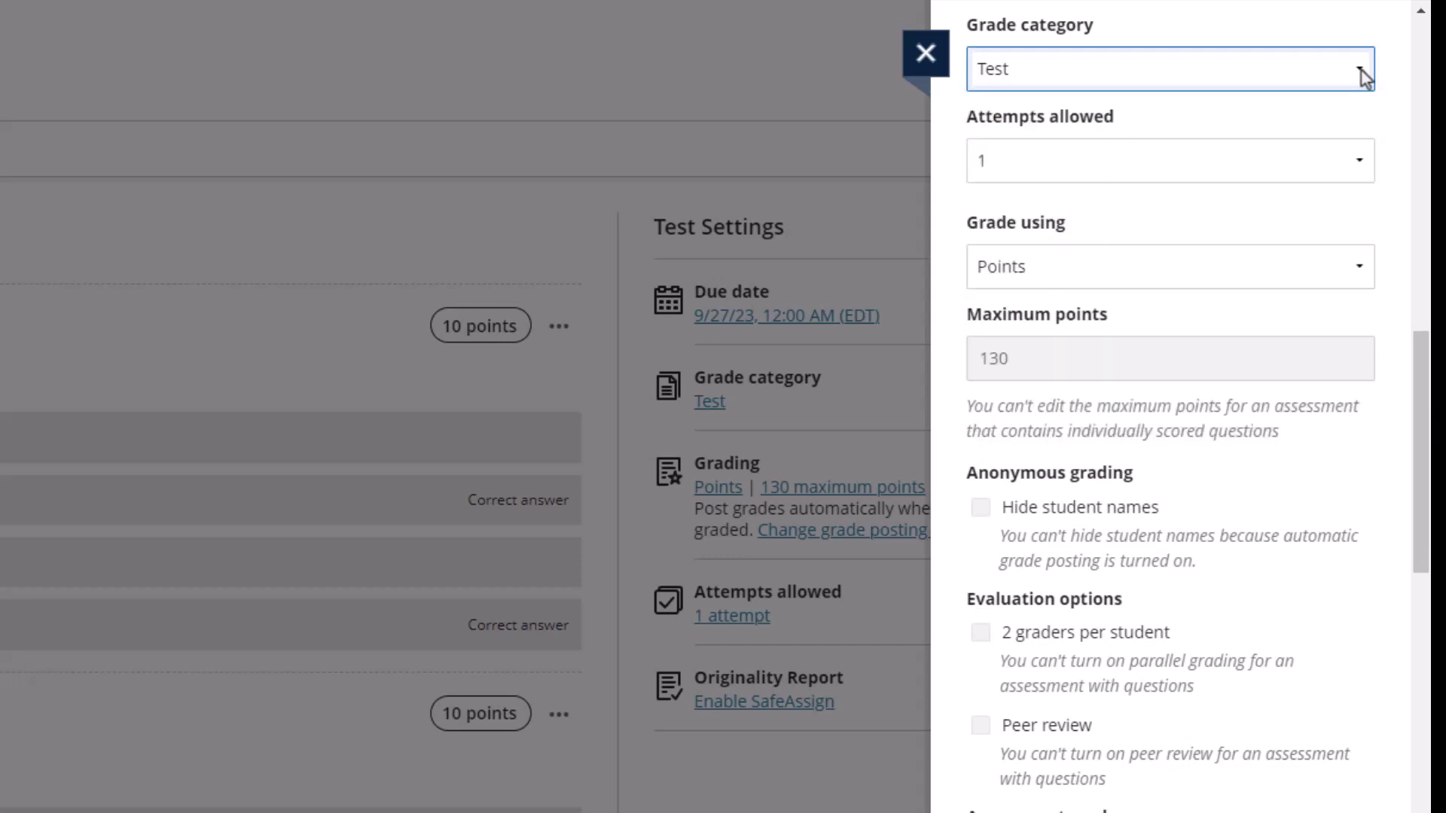
left_click(1363, 160)
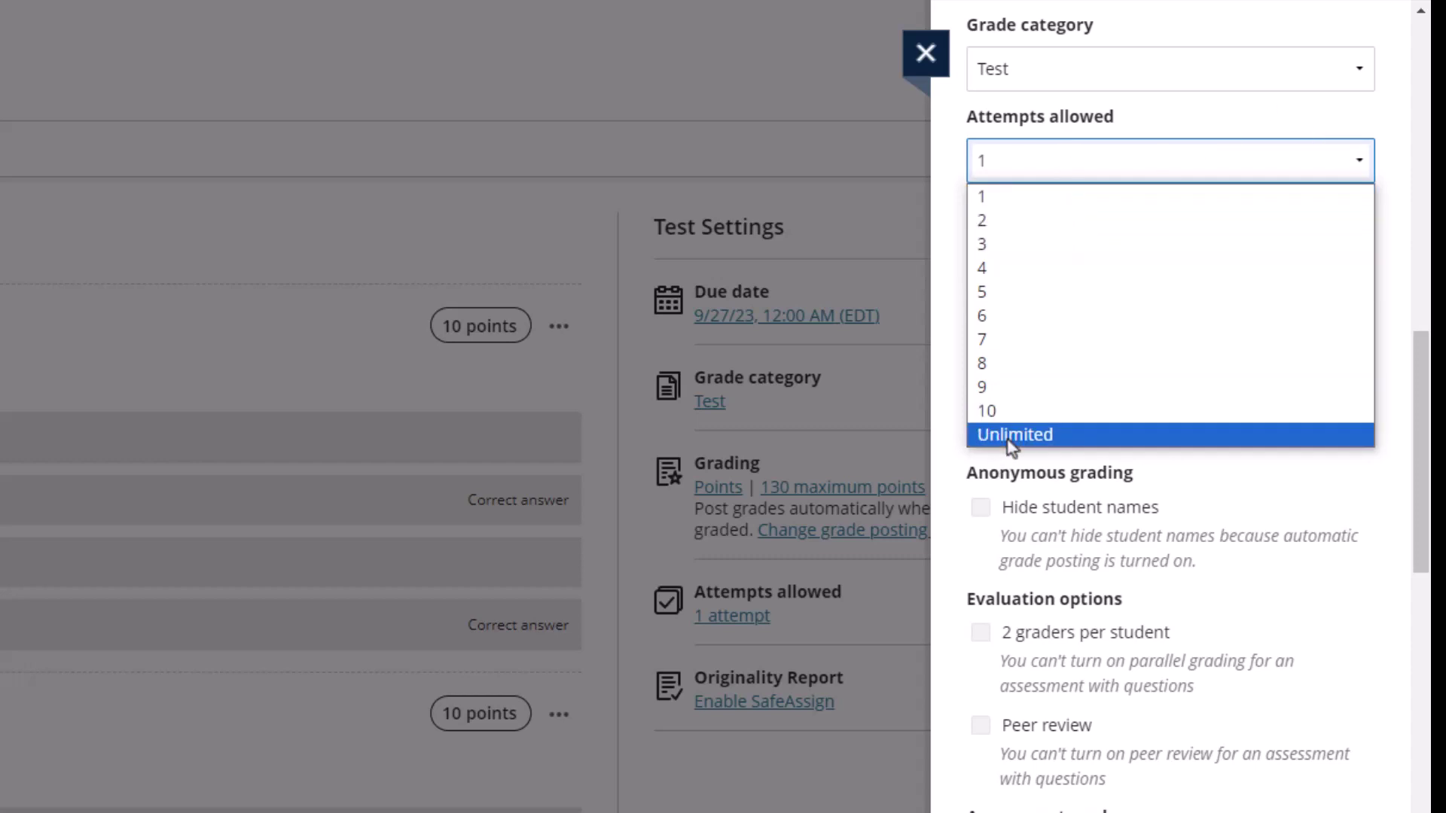
left_click(1008, 223)
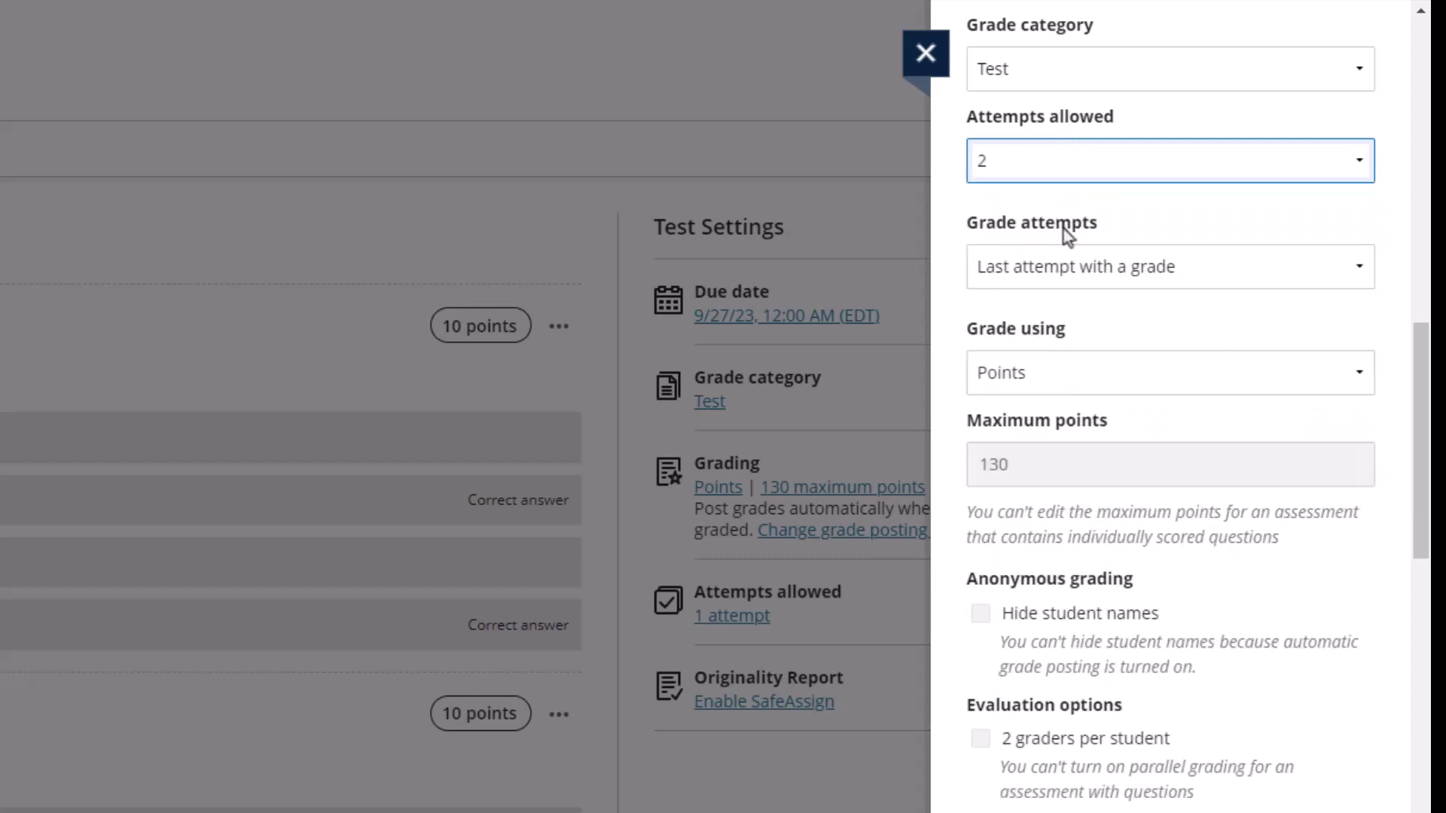
- Review the available choices for grading multiple attempts and for the grading schema
left_click(1132, 272)
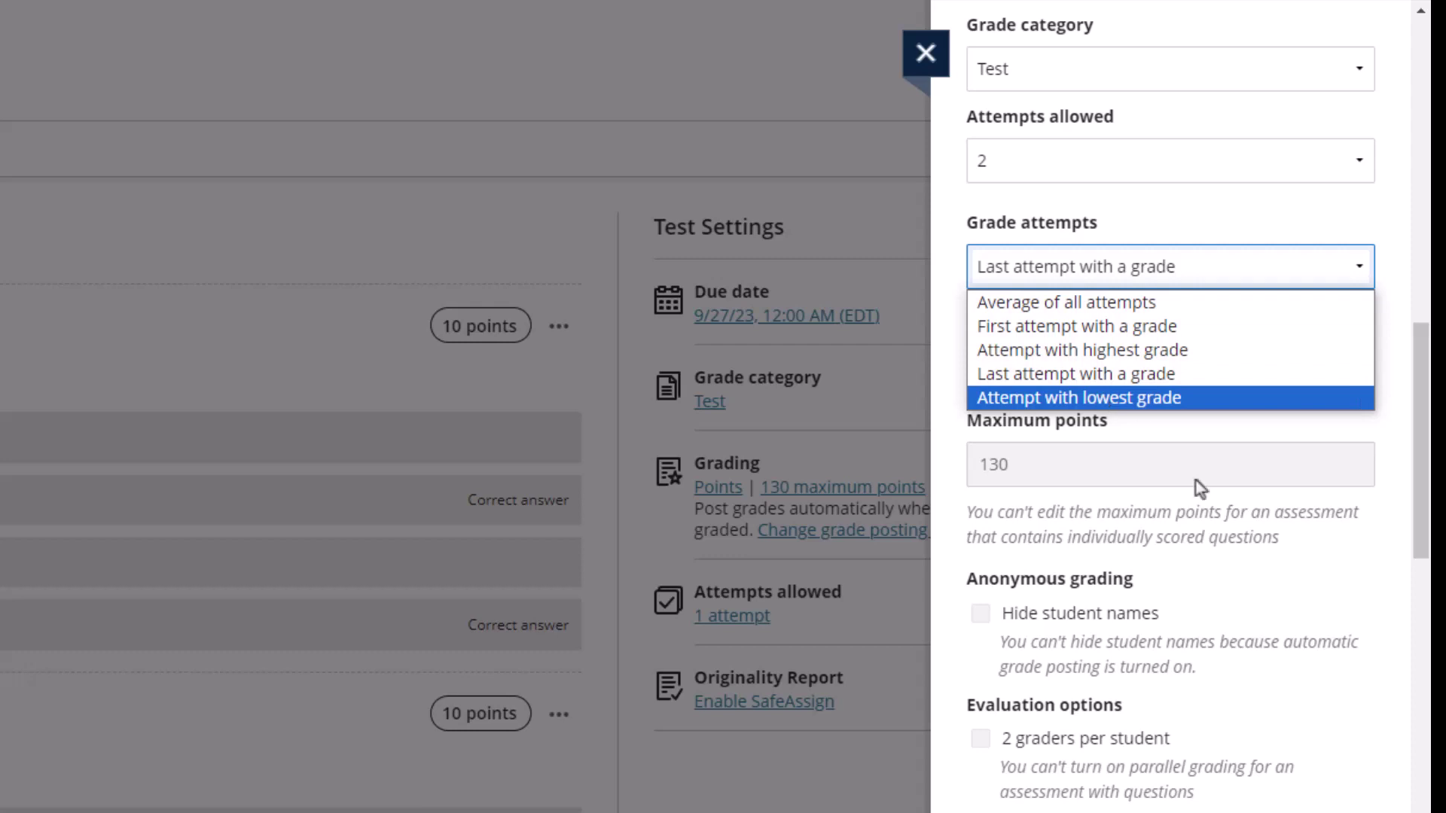
left_click(1239, 524)
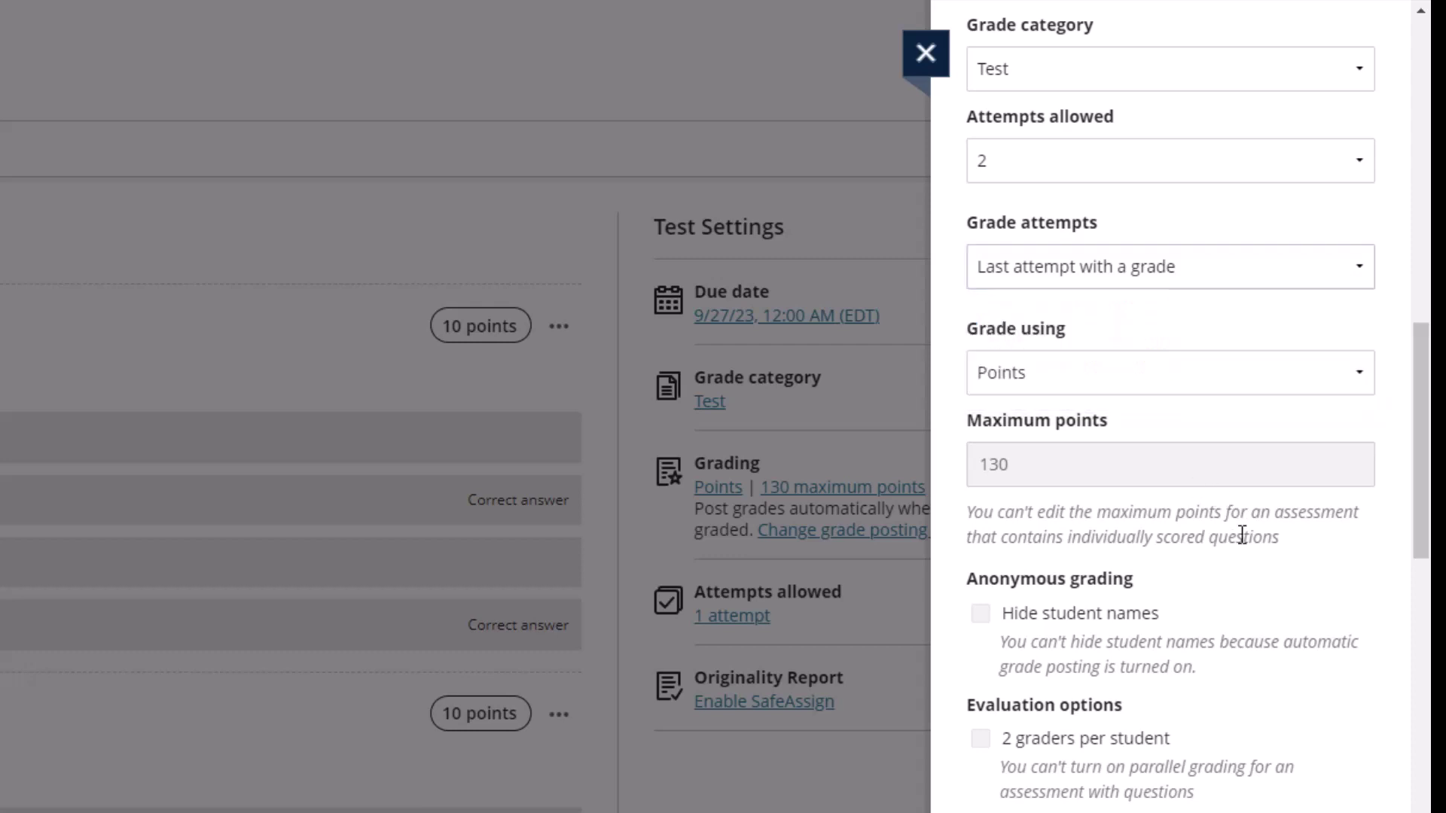
left_click(1267, 371)
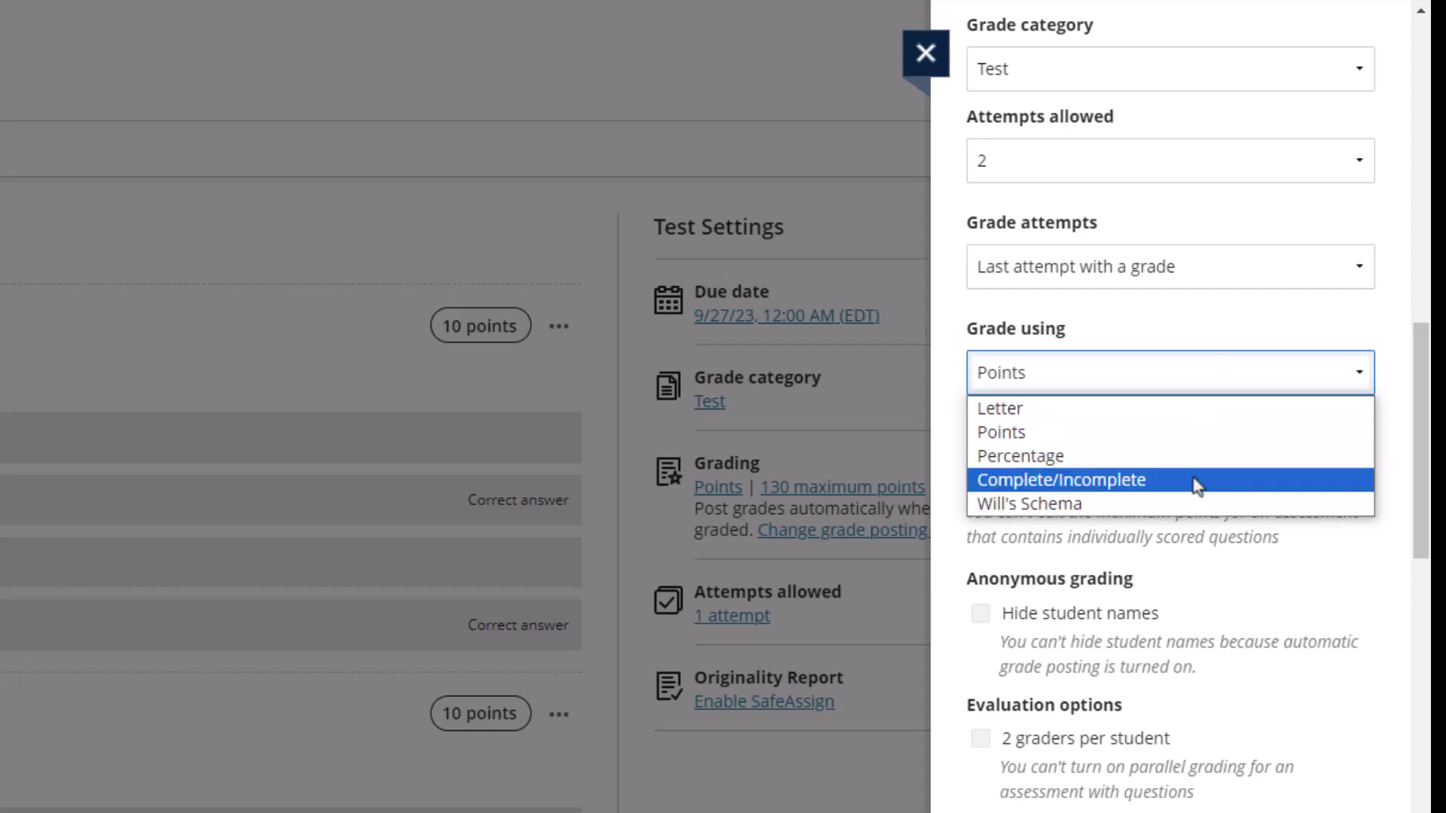
left_click(1309, 589)
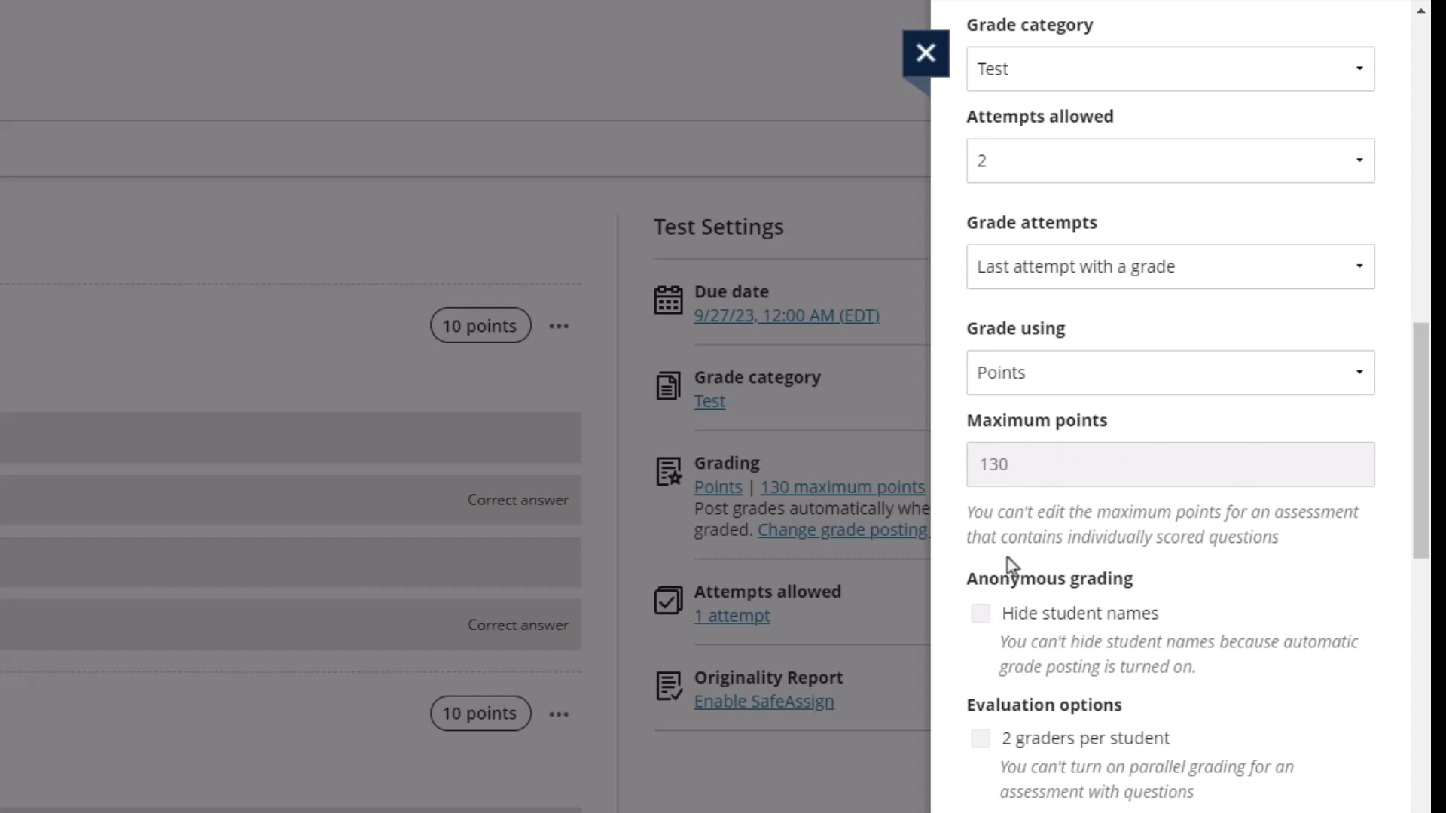
- Toggle the automatic posting of assessment grades
scroll(1290, 519, "down", 3)
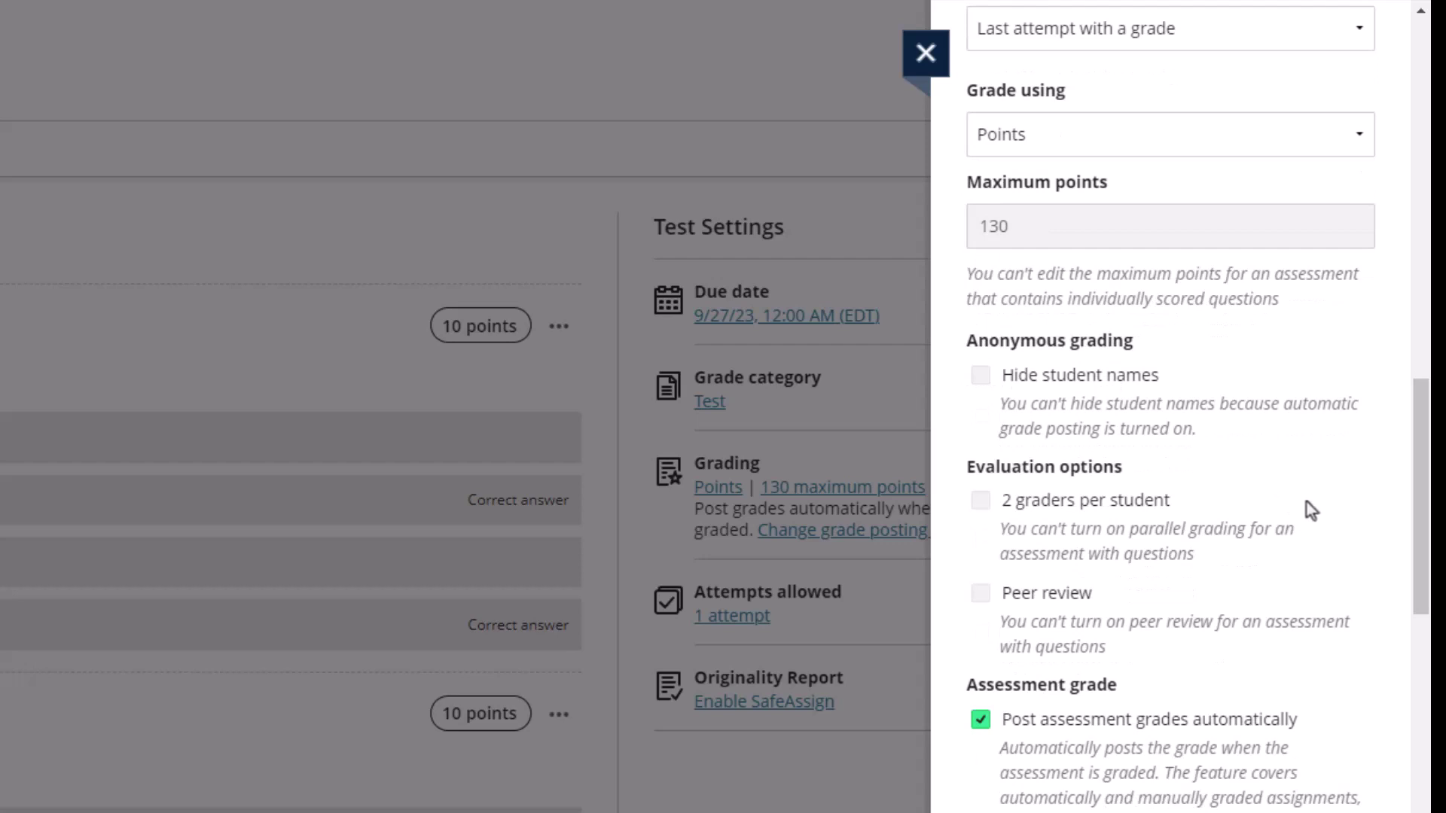
scroll(1312, 520, "down", 8)
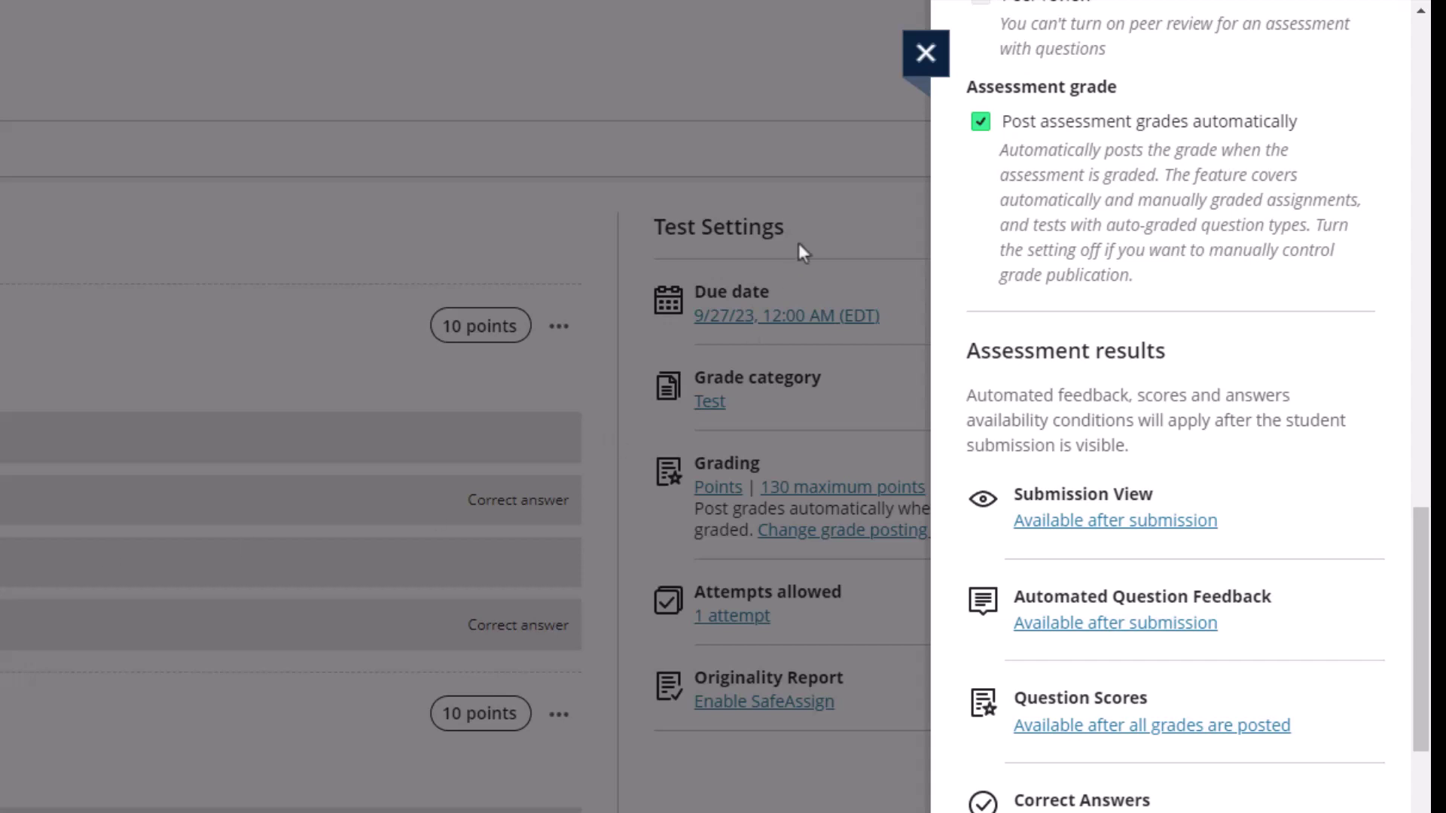
left_click(982, 132)
- Open the assessment results timing settings and review the timing choices for submission viewing and automated feedback
scroll(1234, 312, "down", 5)
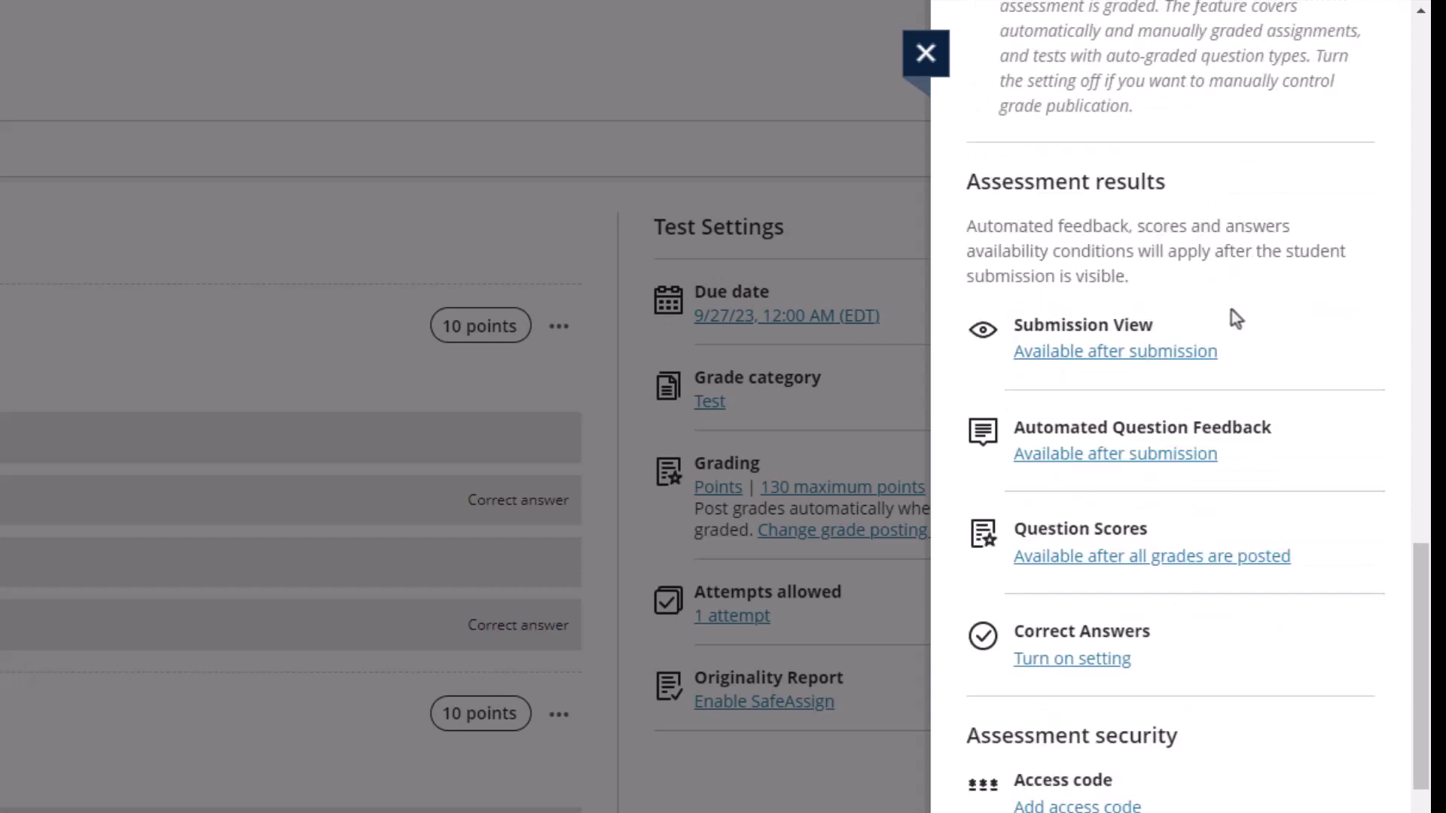
scroll(1231, 310, "up", 2)
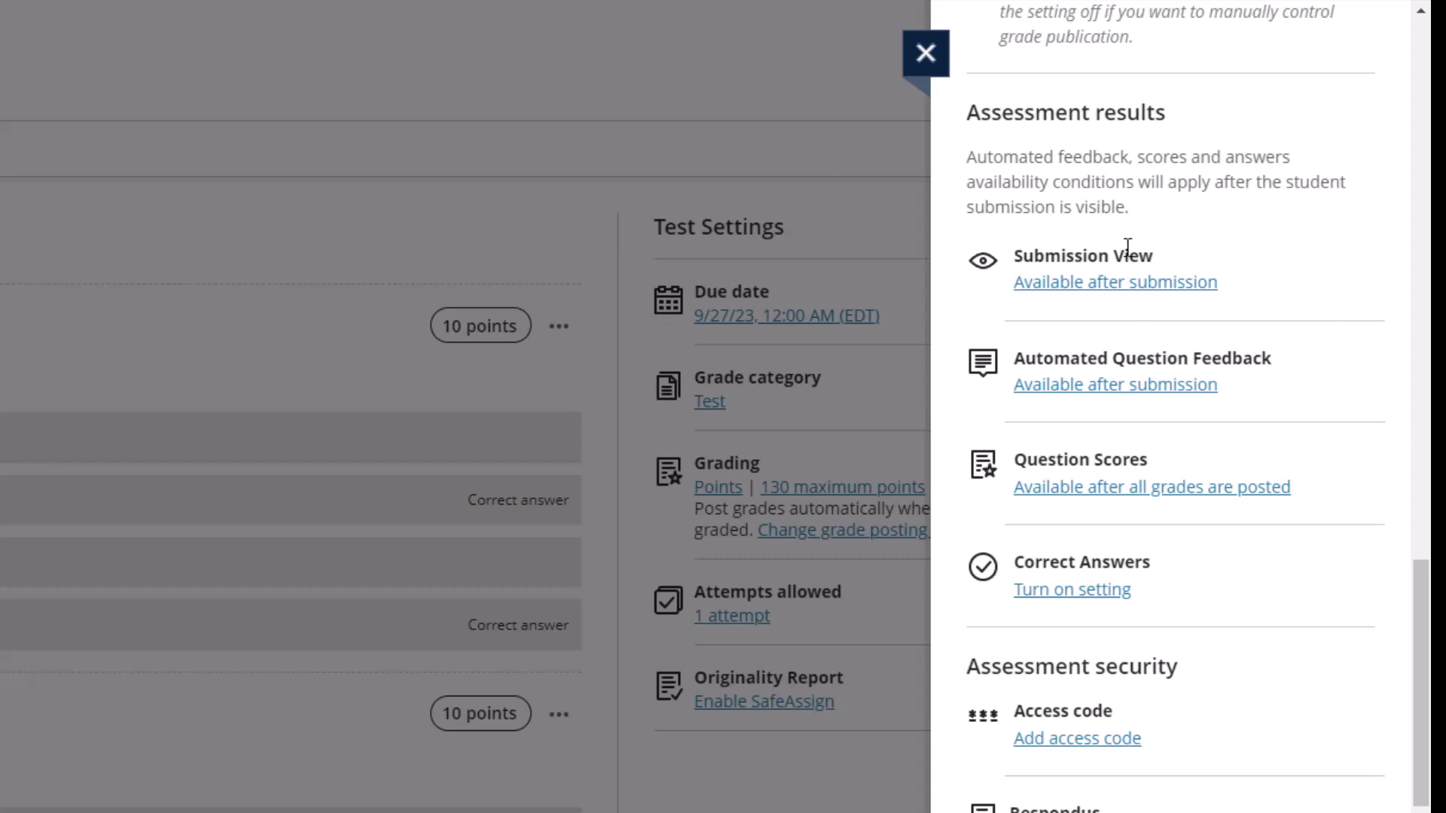
left_click(1077, 285)
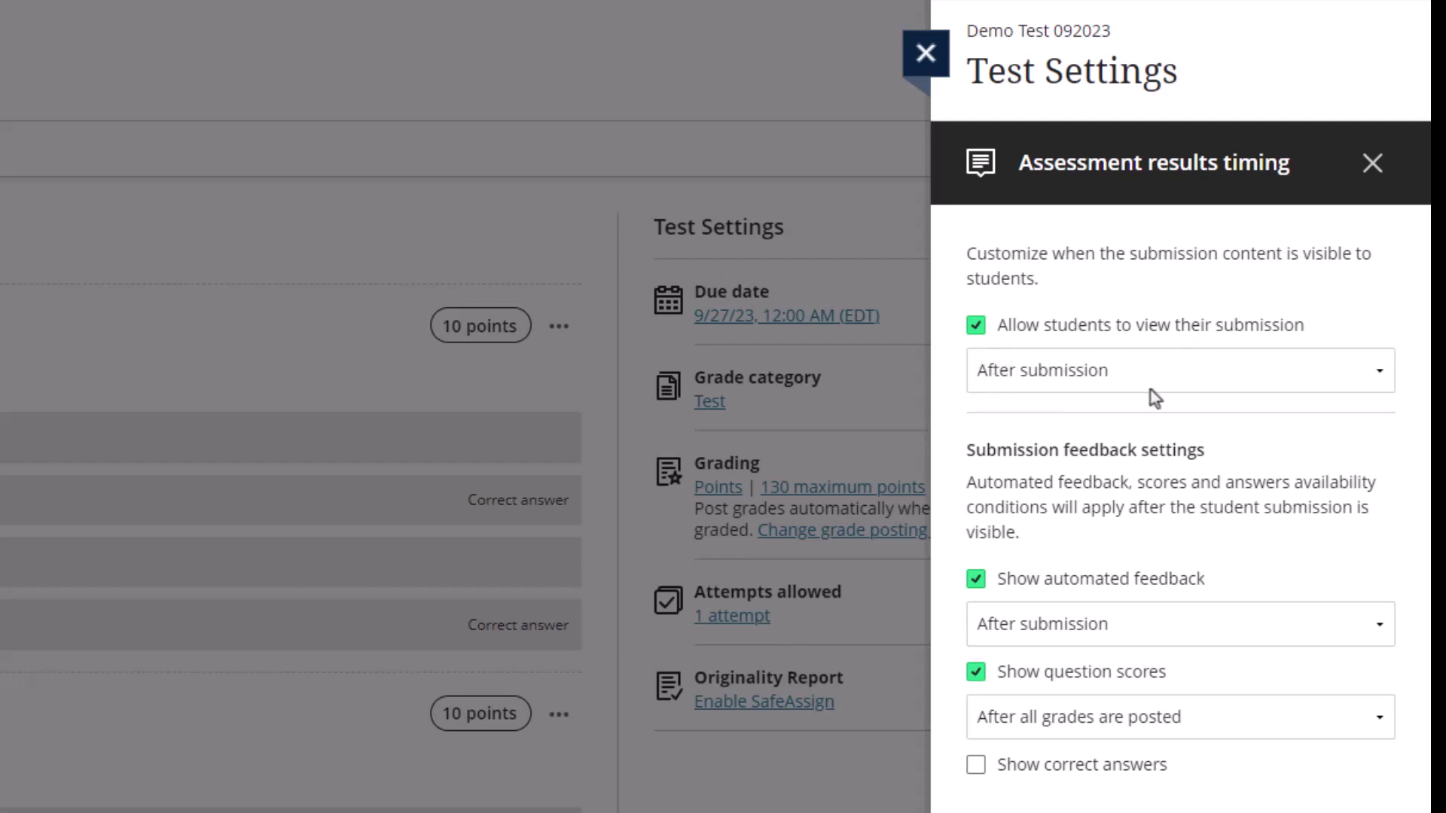
left_click(1199, 389)
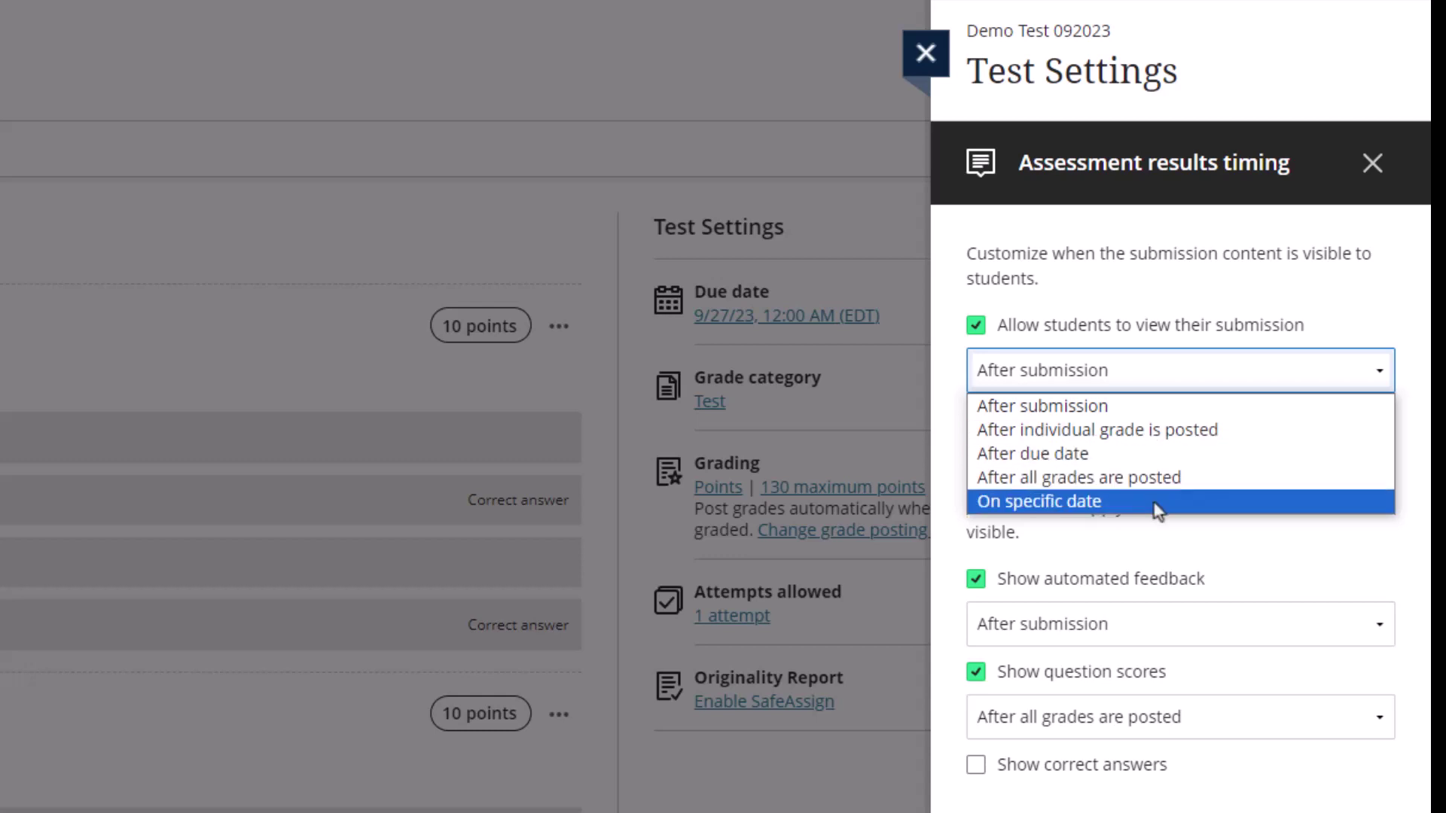
left_click(1159, 366)
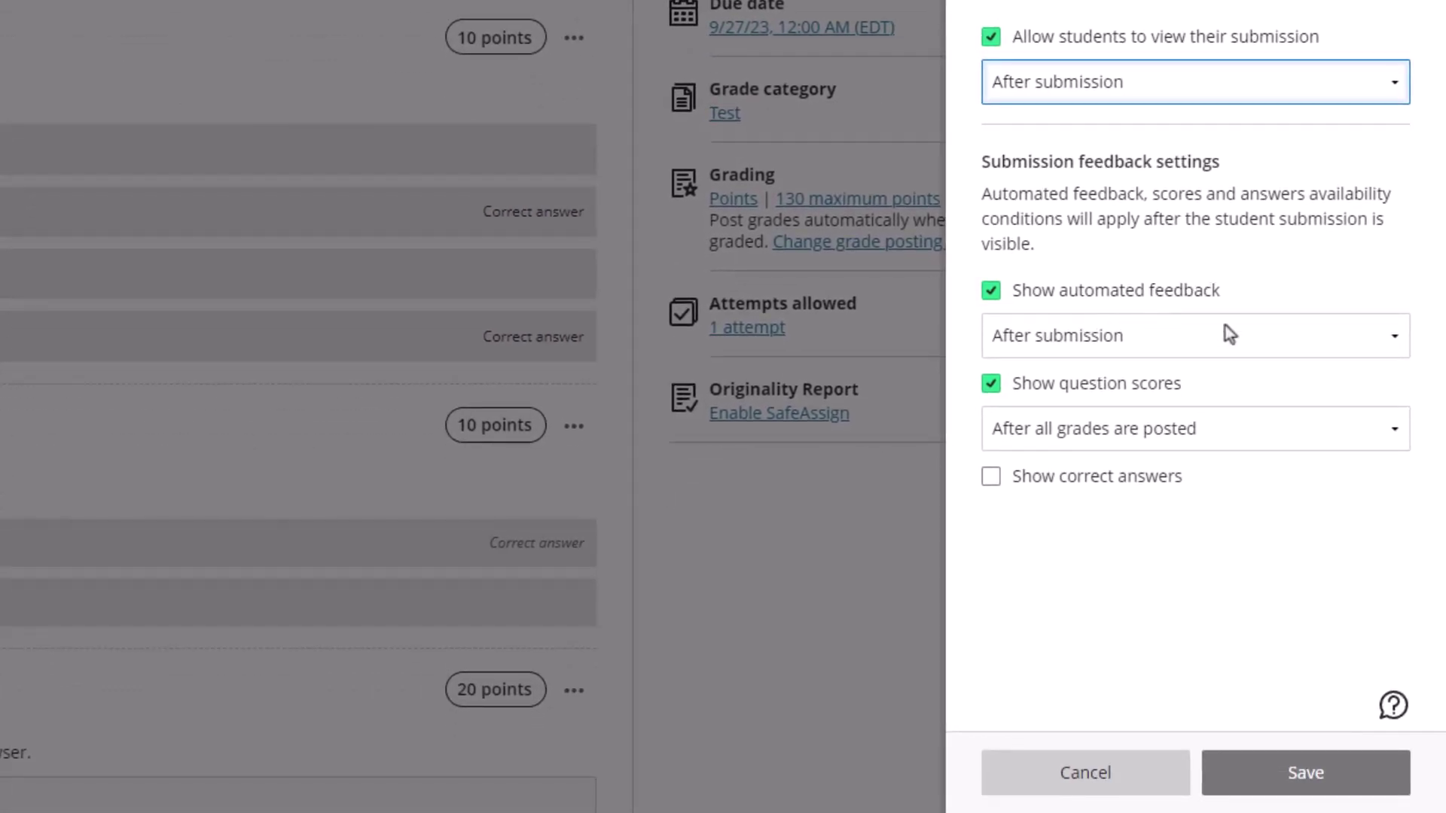
left_click(1334, 340)
left_click(1335, 340)
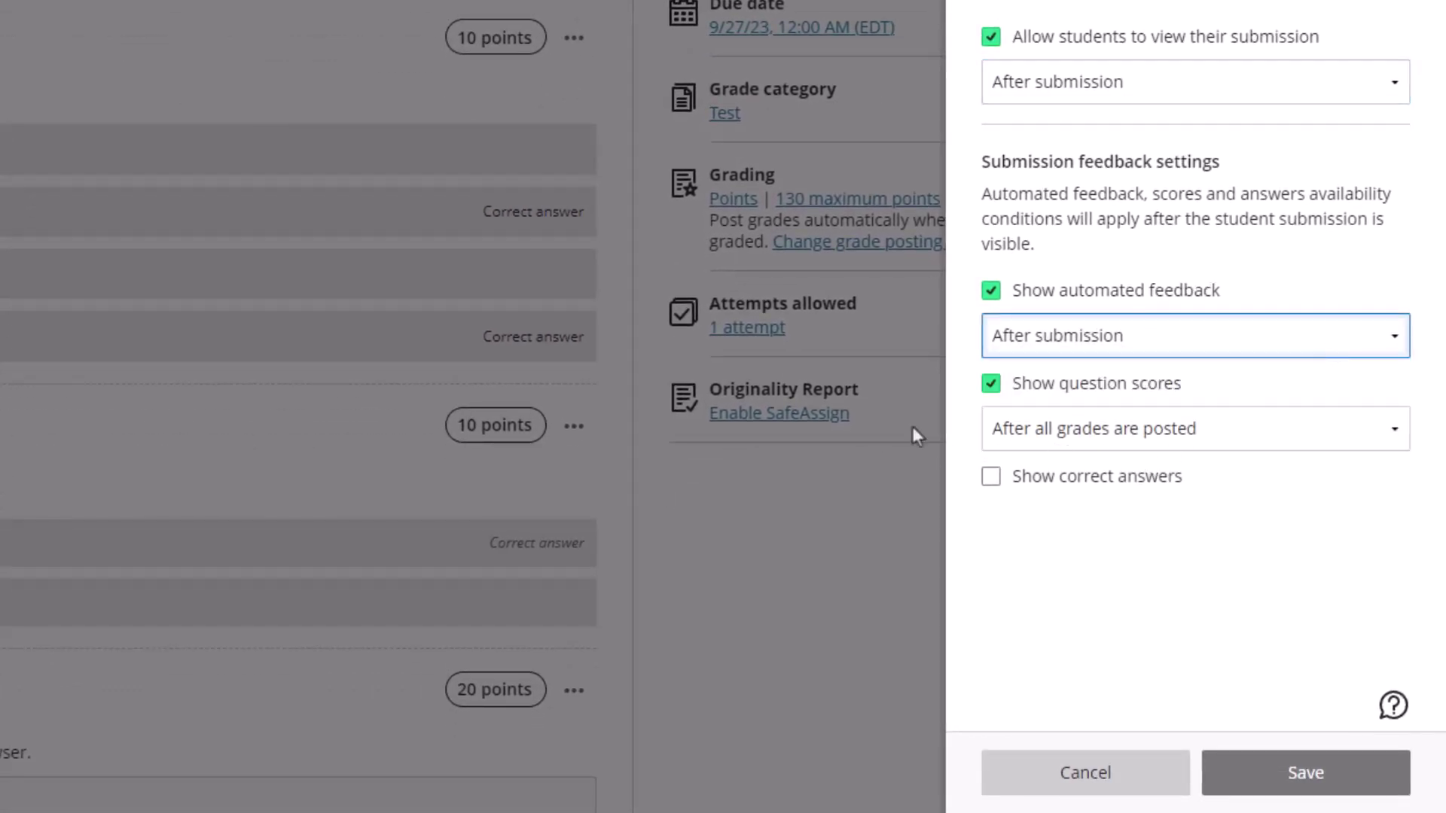
- Show question scores and correct answers after all grades are posted, and save the assessment results timing
left_click(1314, 430)
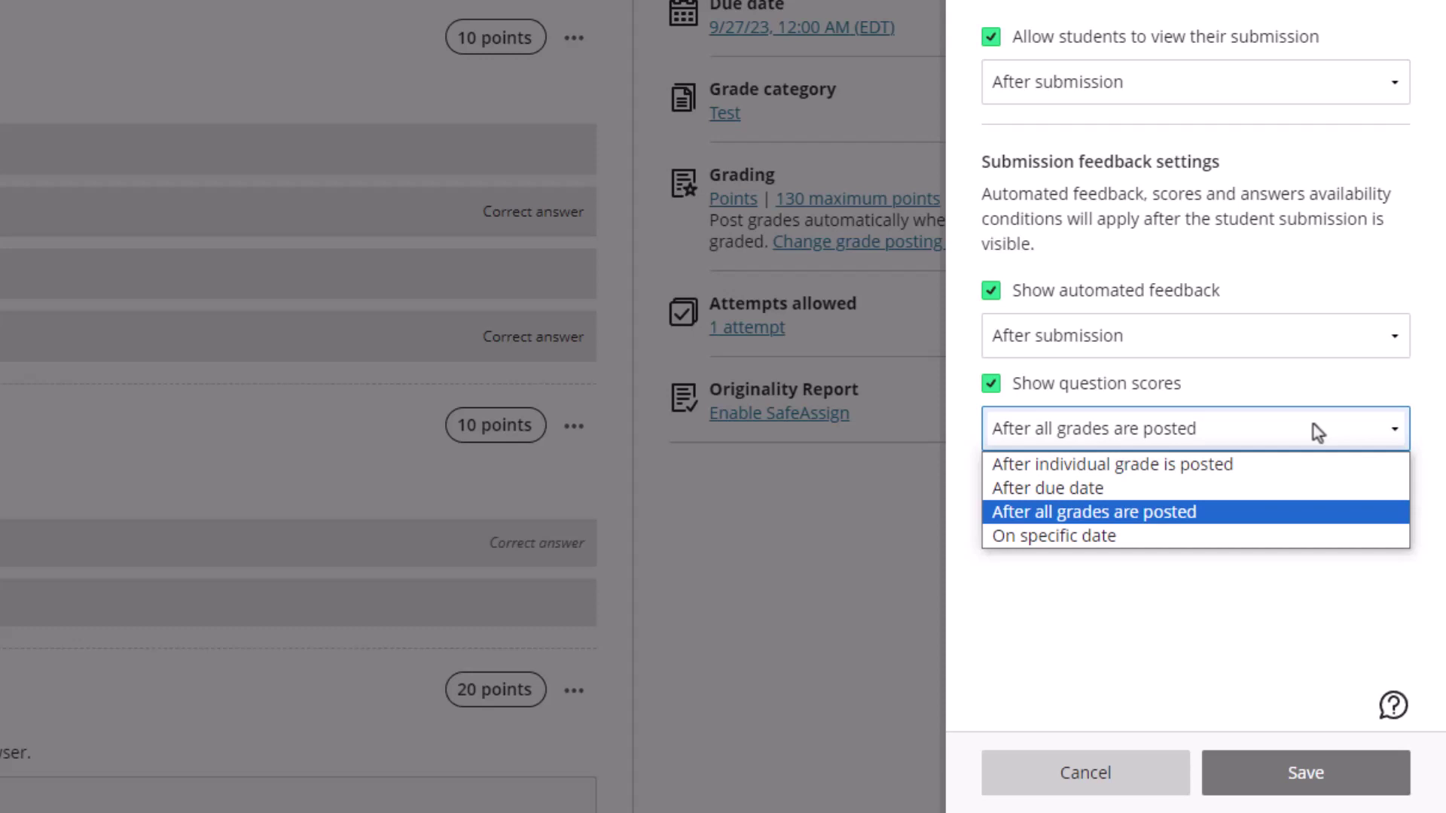
left_click(1130, 513)
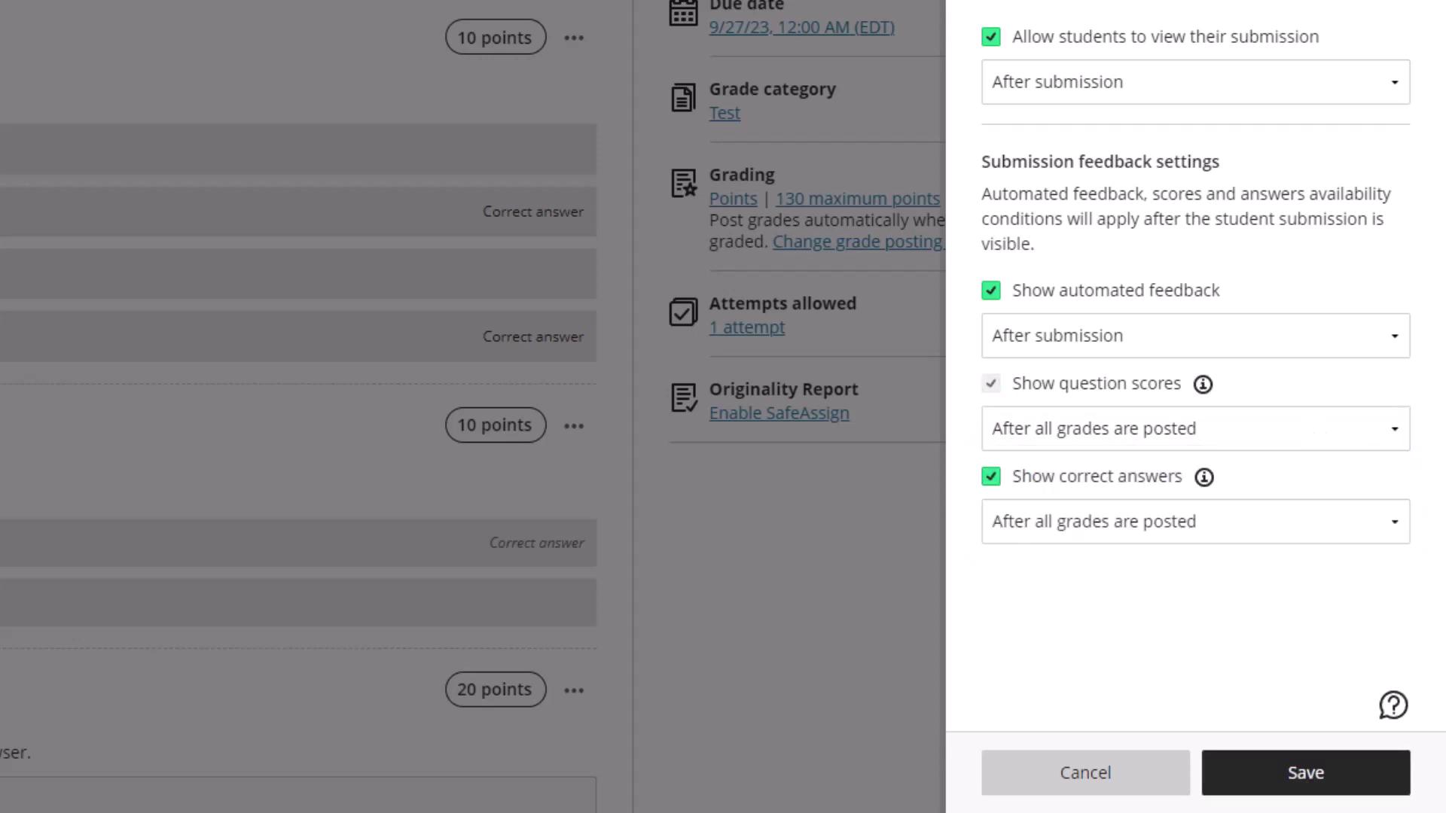
left_click(1365, 526)
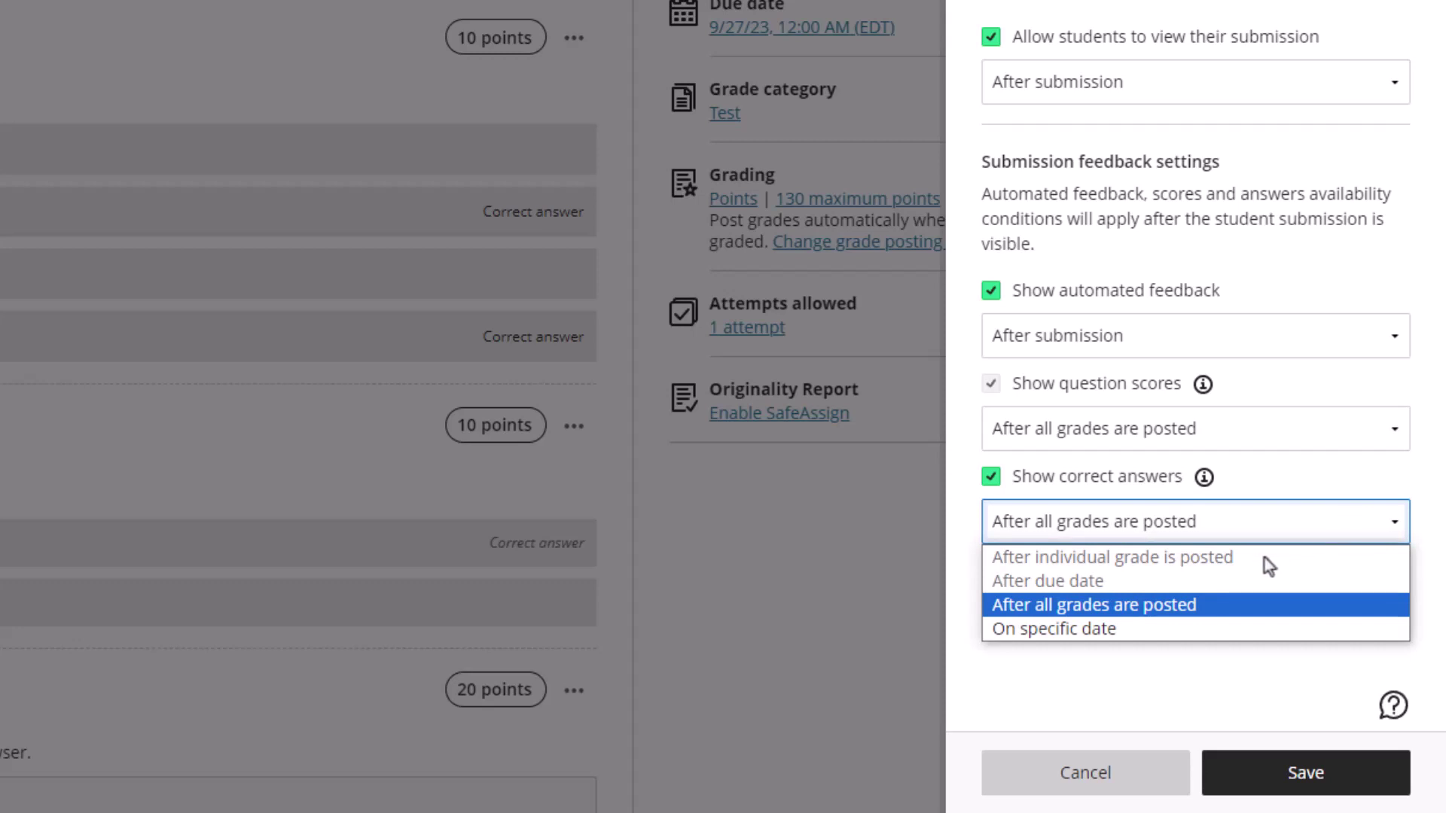
left_click(1336, 528)
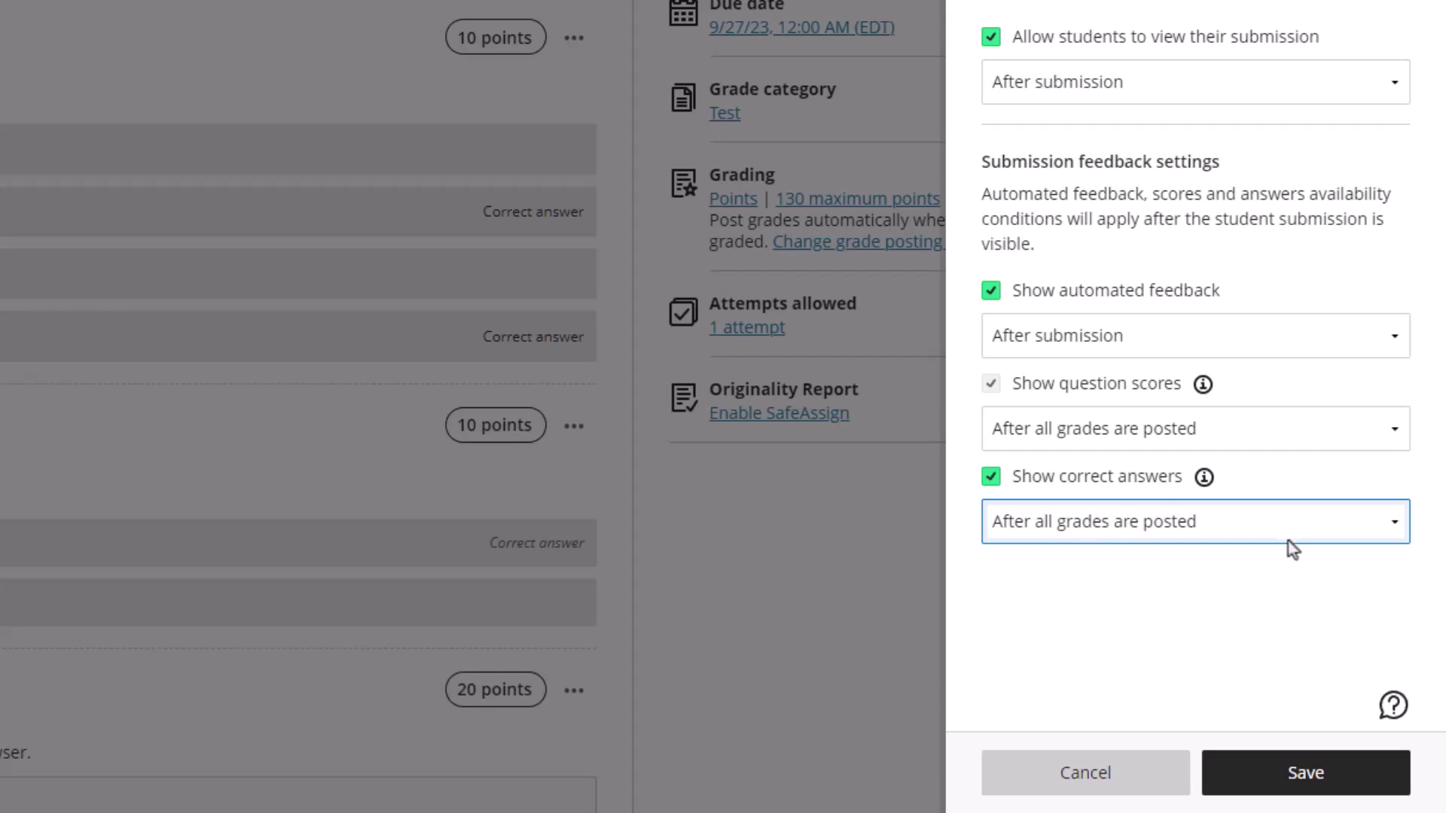
left_click(1280, 762)
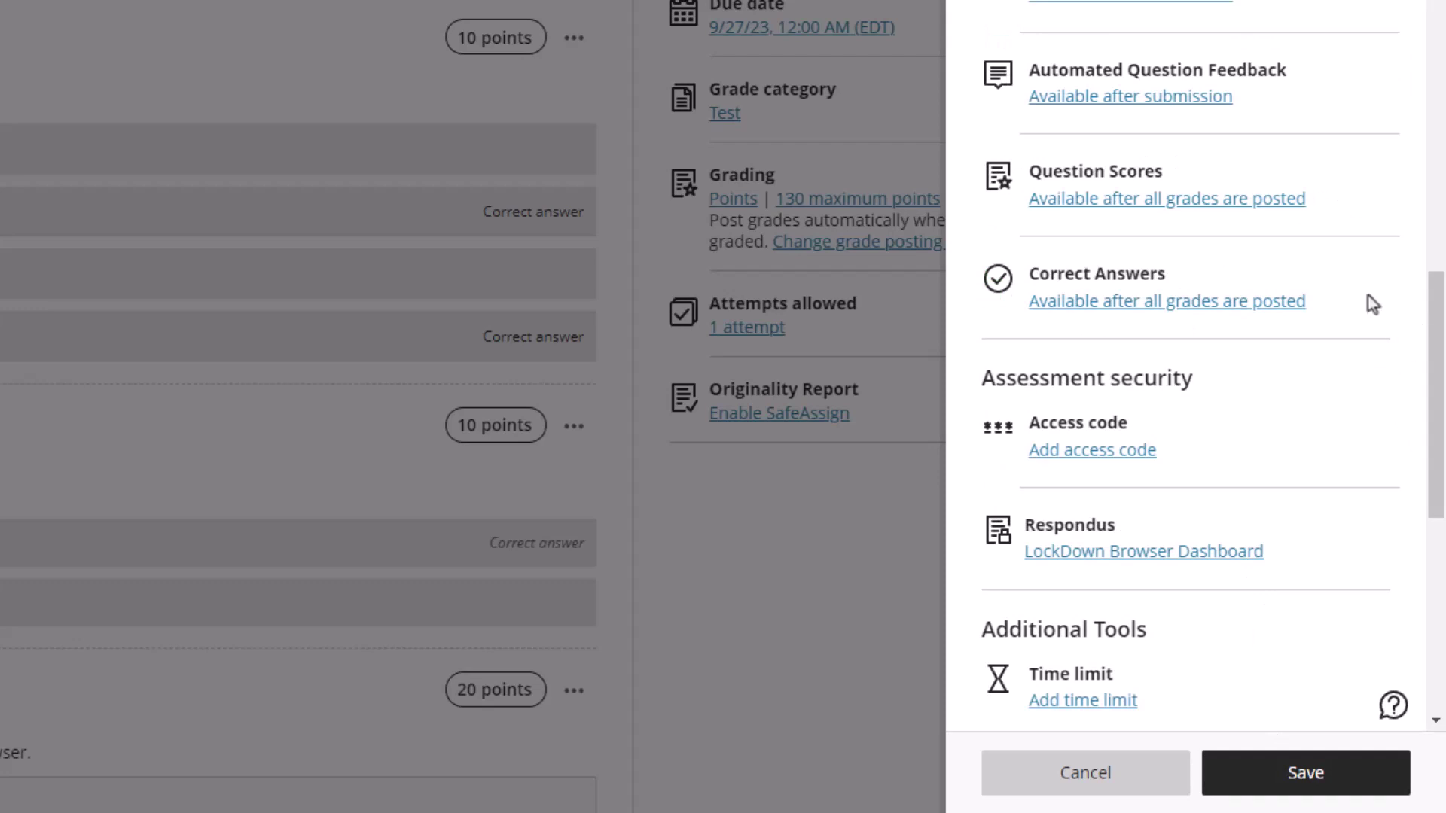
- Add a time limit of 5 minutes to the test
scroll(1373, 303, "down", 1)
scroll(1372, 304, "down", 3)
scroll(1372, 304, "down", 2)
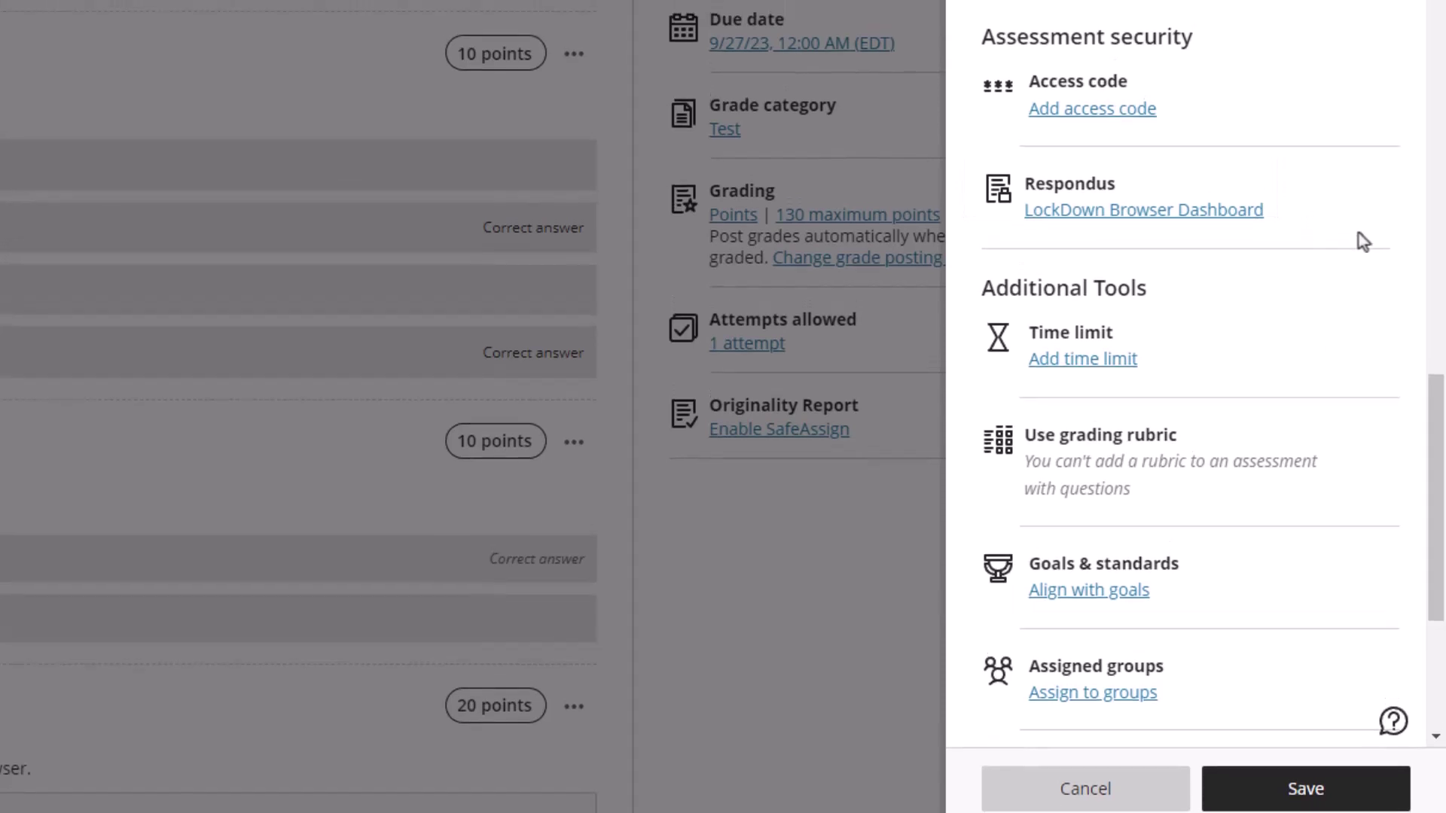
scroll(1363, 238, "down", 5)
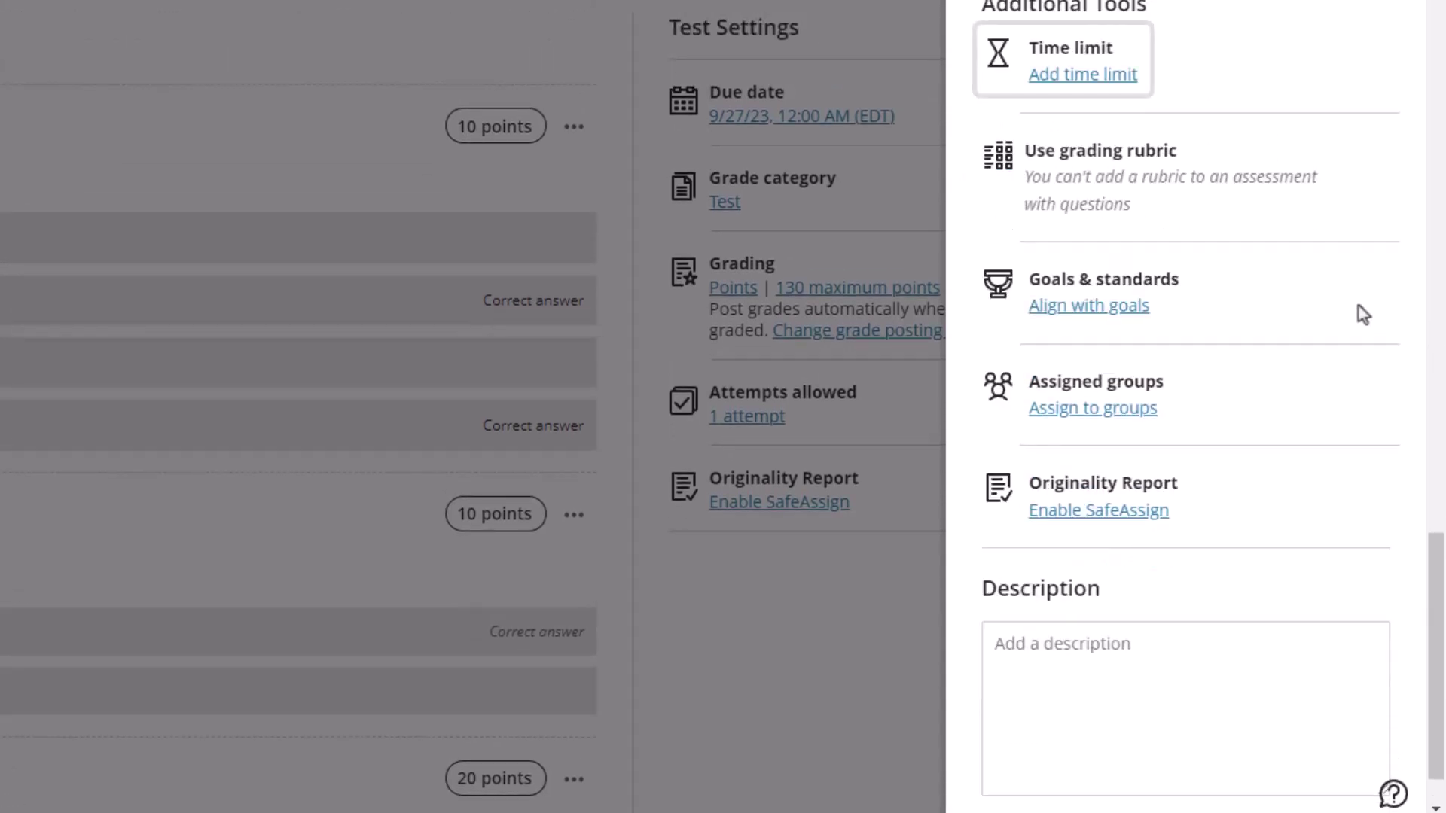
left_click(1071, 80)
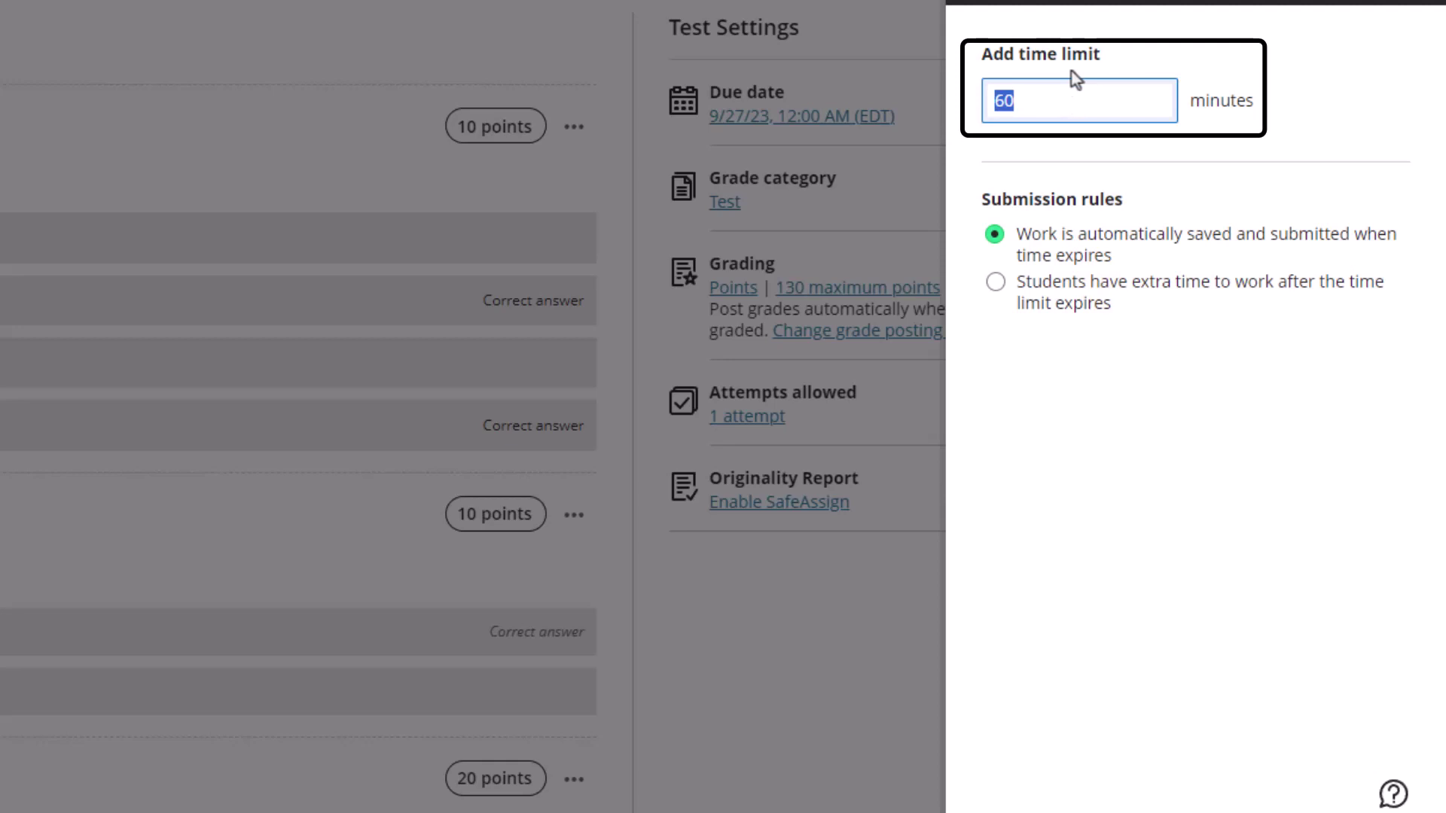
type("5")
left_click(1239, 151)
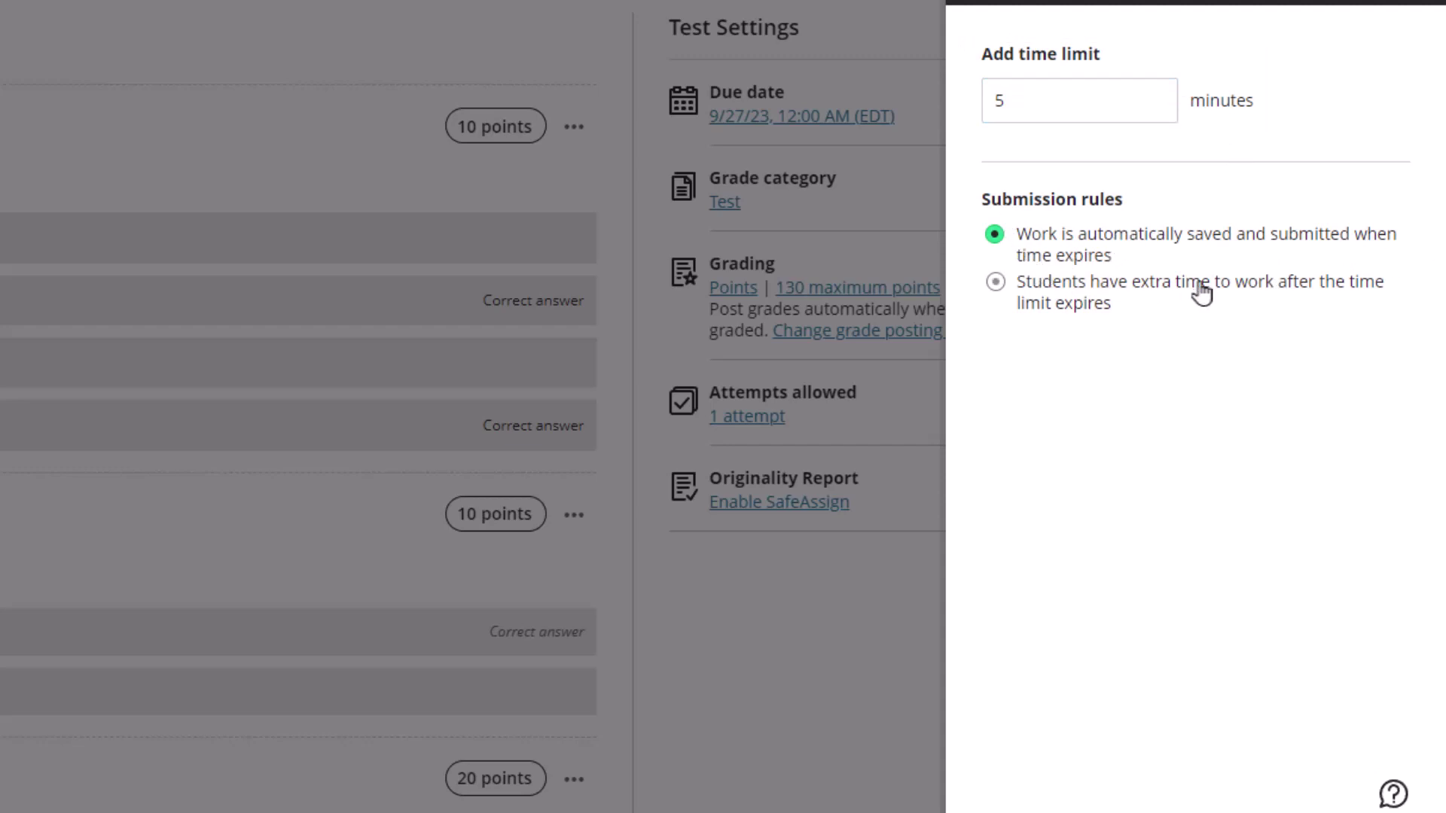
- Try the rule giving students extra time after the limit, review its extra time choices, and return to automatic submission when time expires
left_click(996, 285)
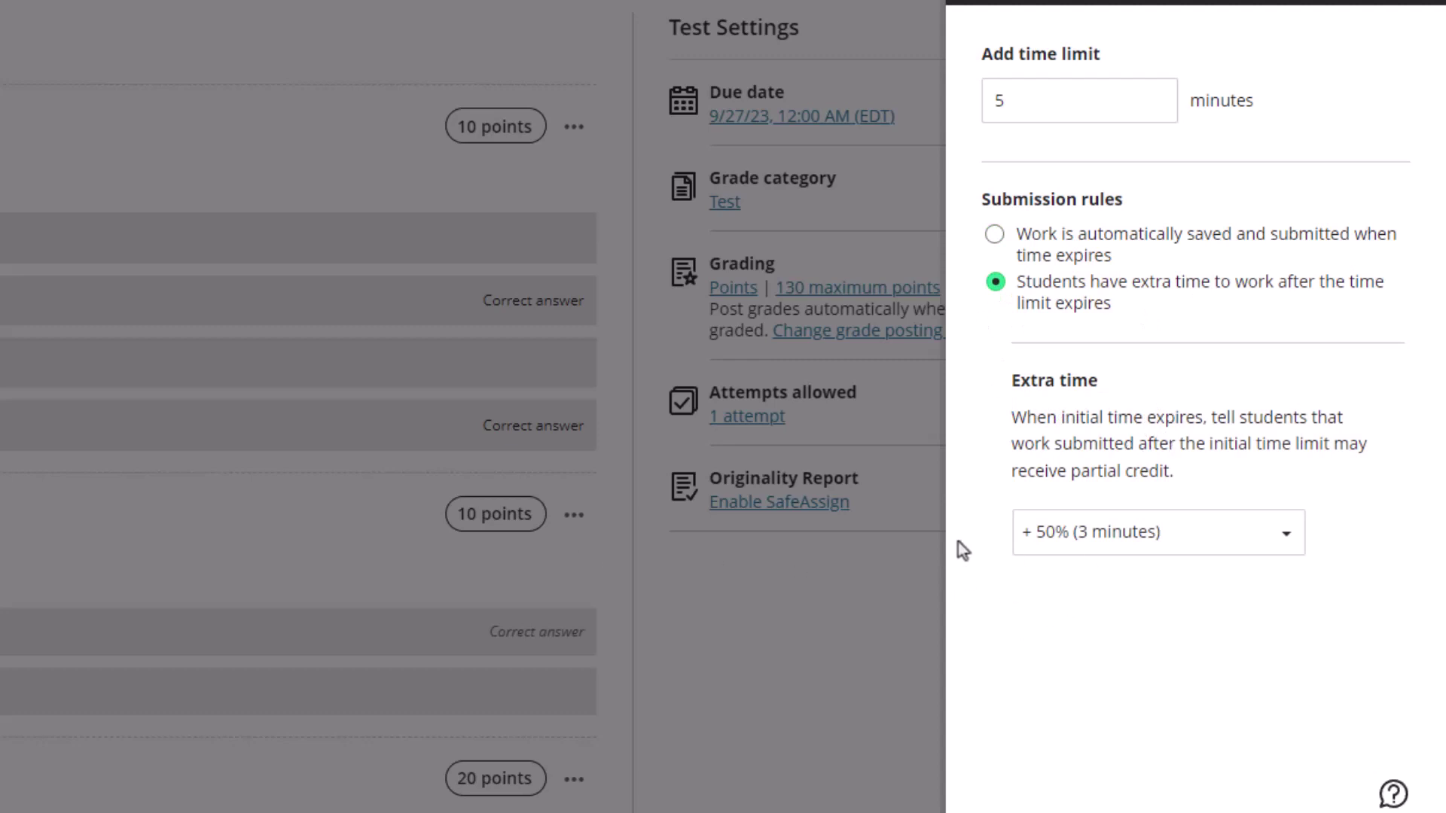
left_click(1244, 547)
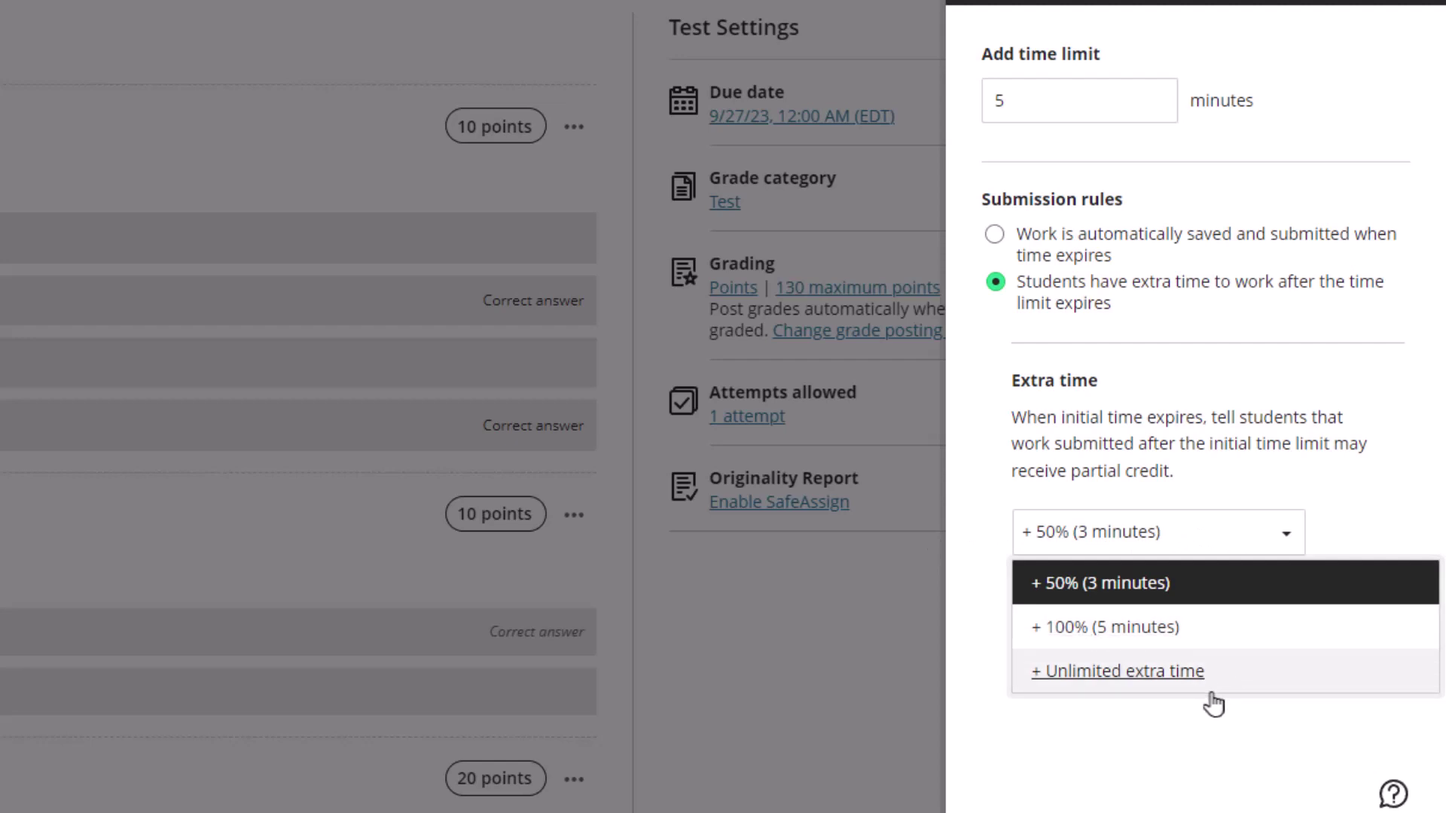
left_click(1283, 437)
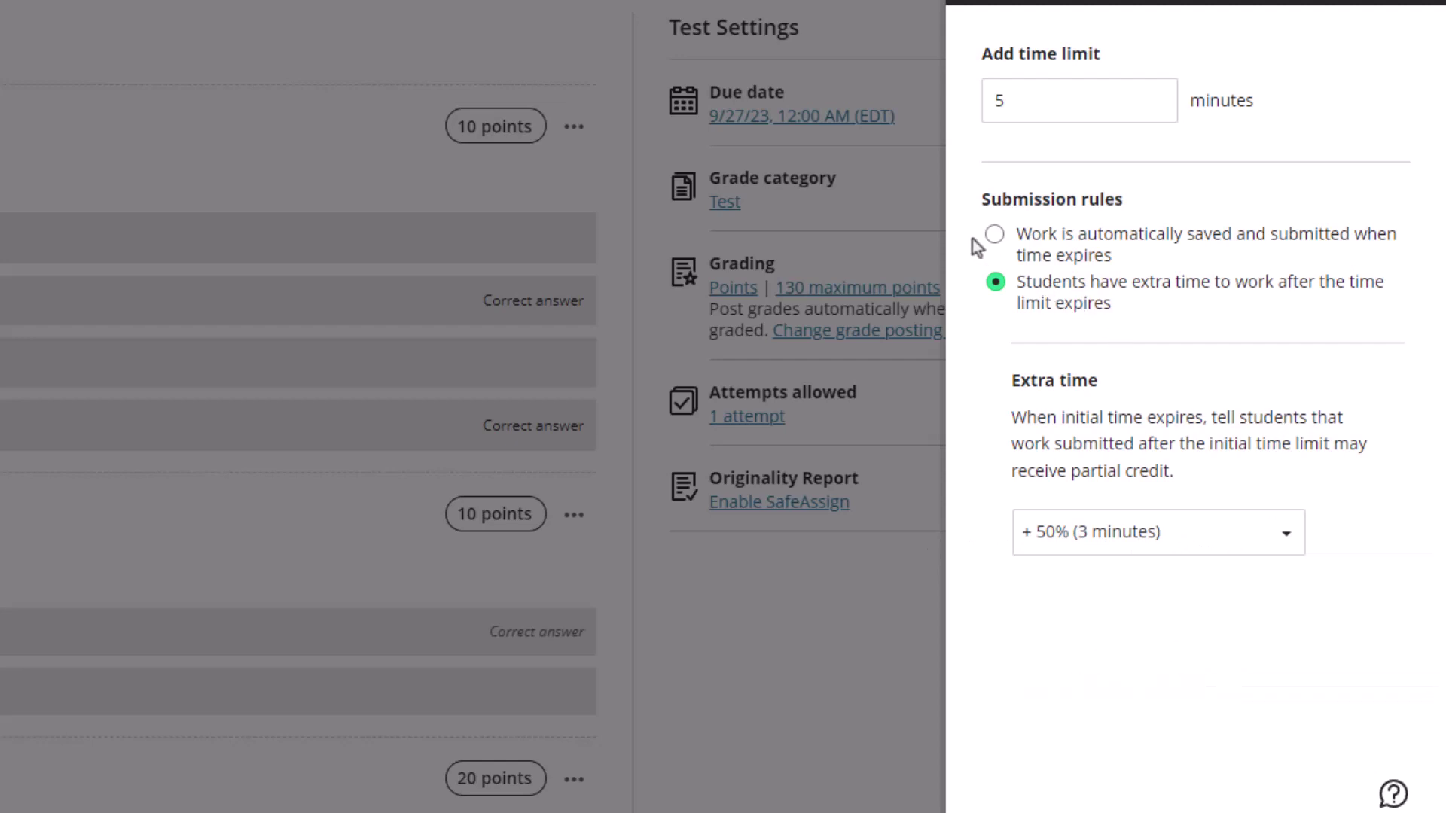
left_click(994, 235)
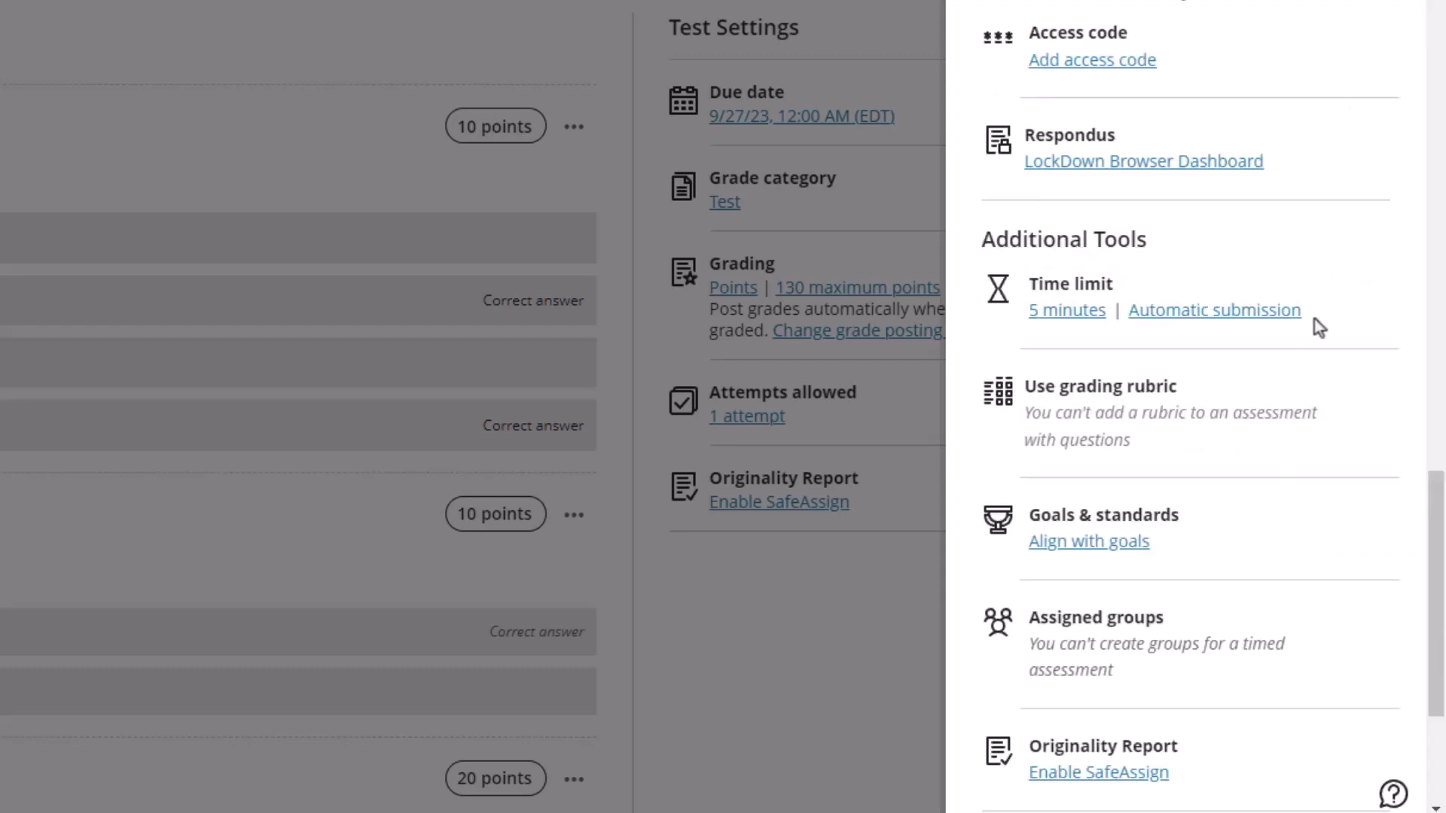
- Open the test's originality report settings and enable SafeAssign
scroll(1317, 322, "down", 2)
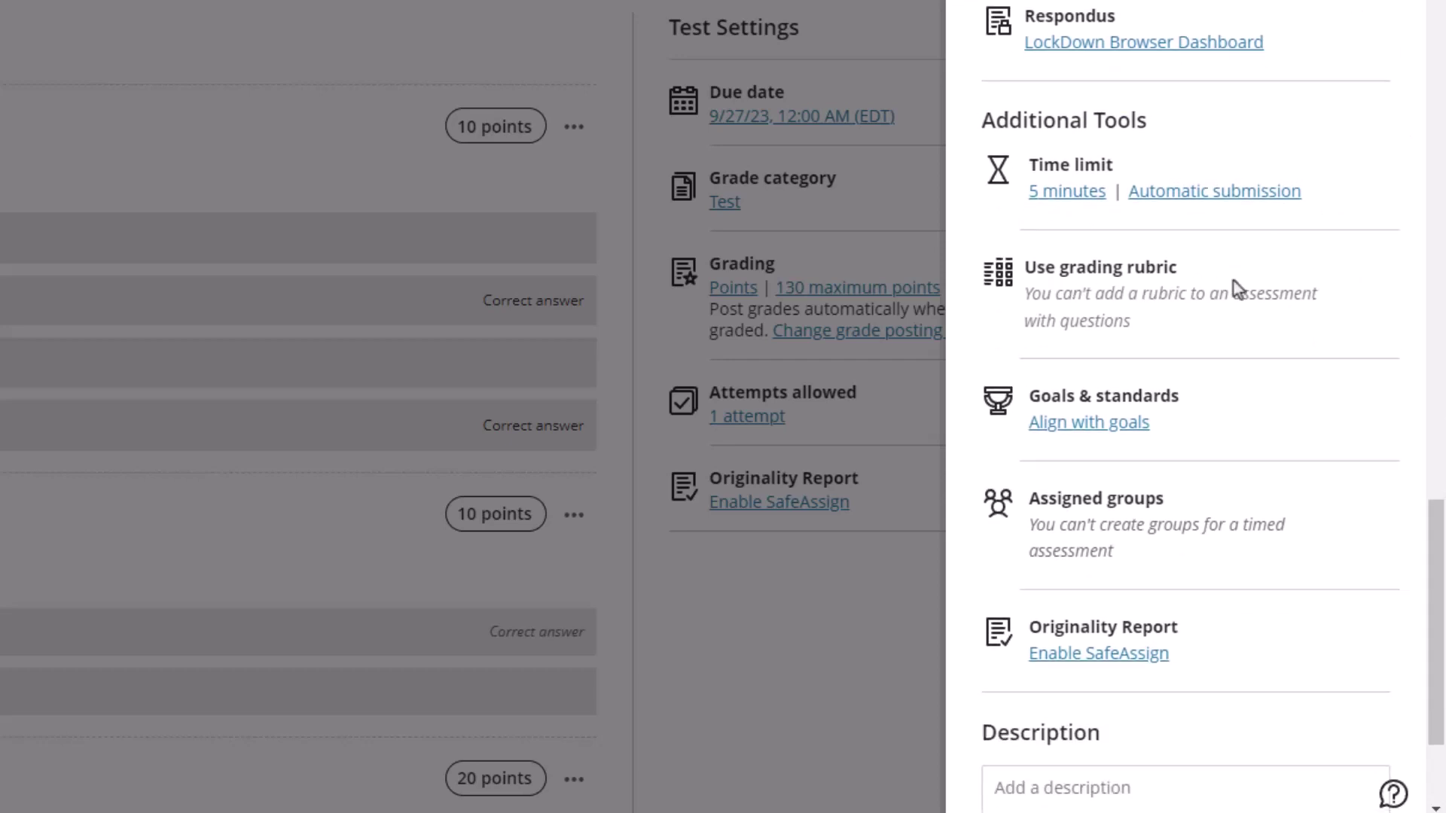
scroll(1167, 365, "down", 2)
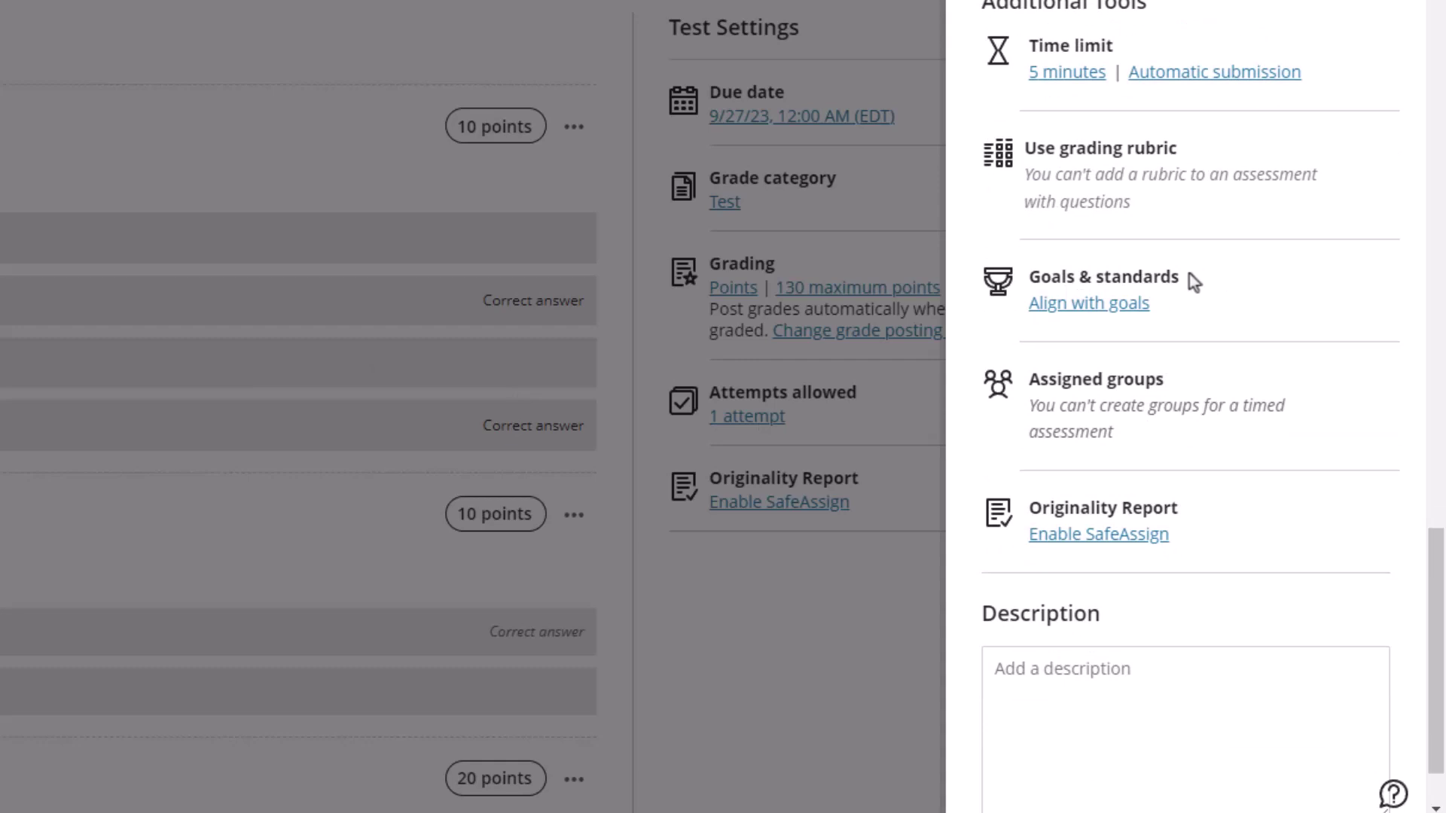
scroll(1255, 378, "down", 2)
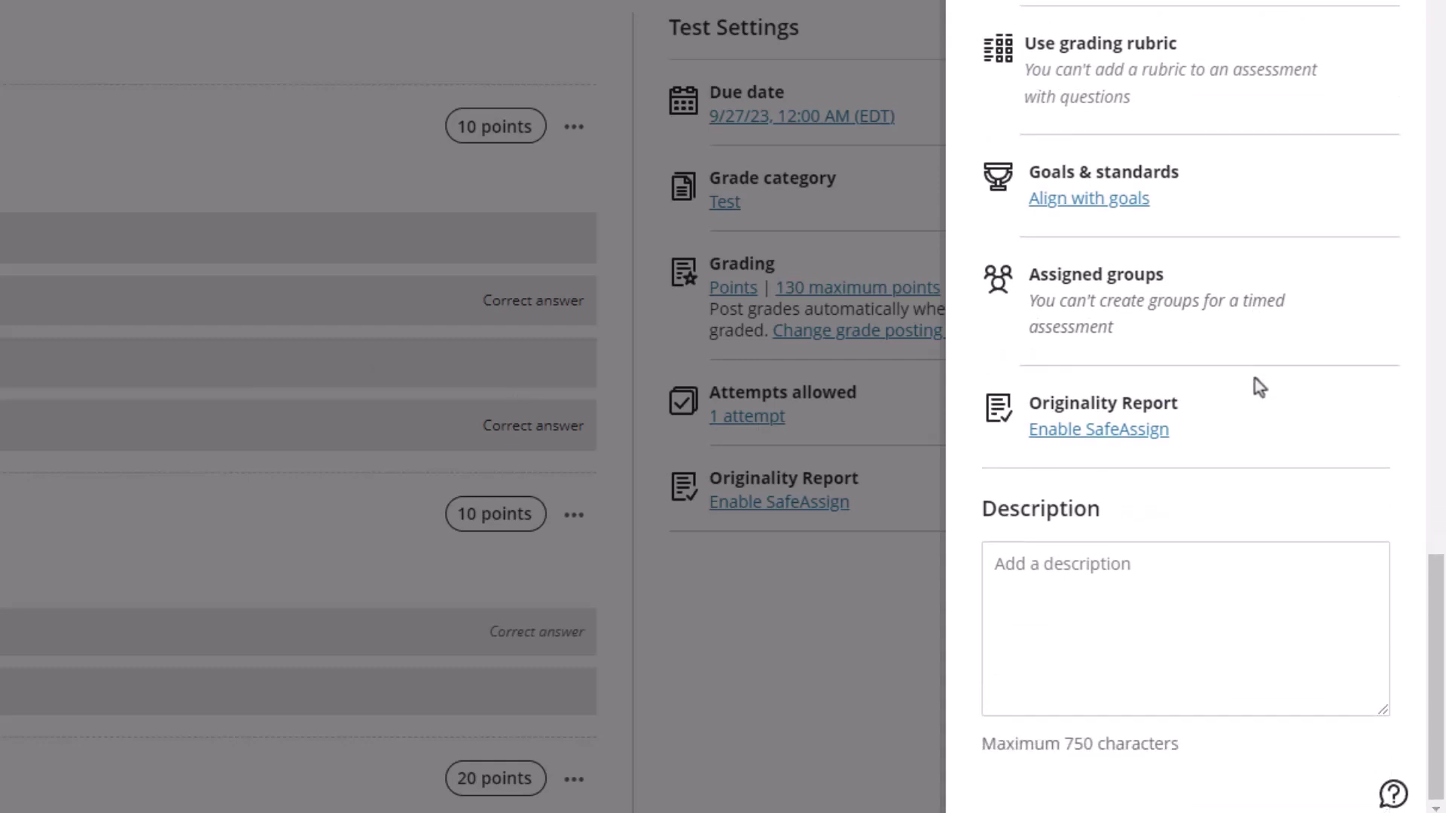
left_click(1112, 428)
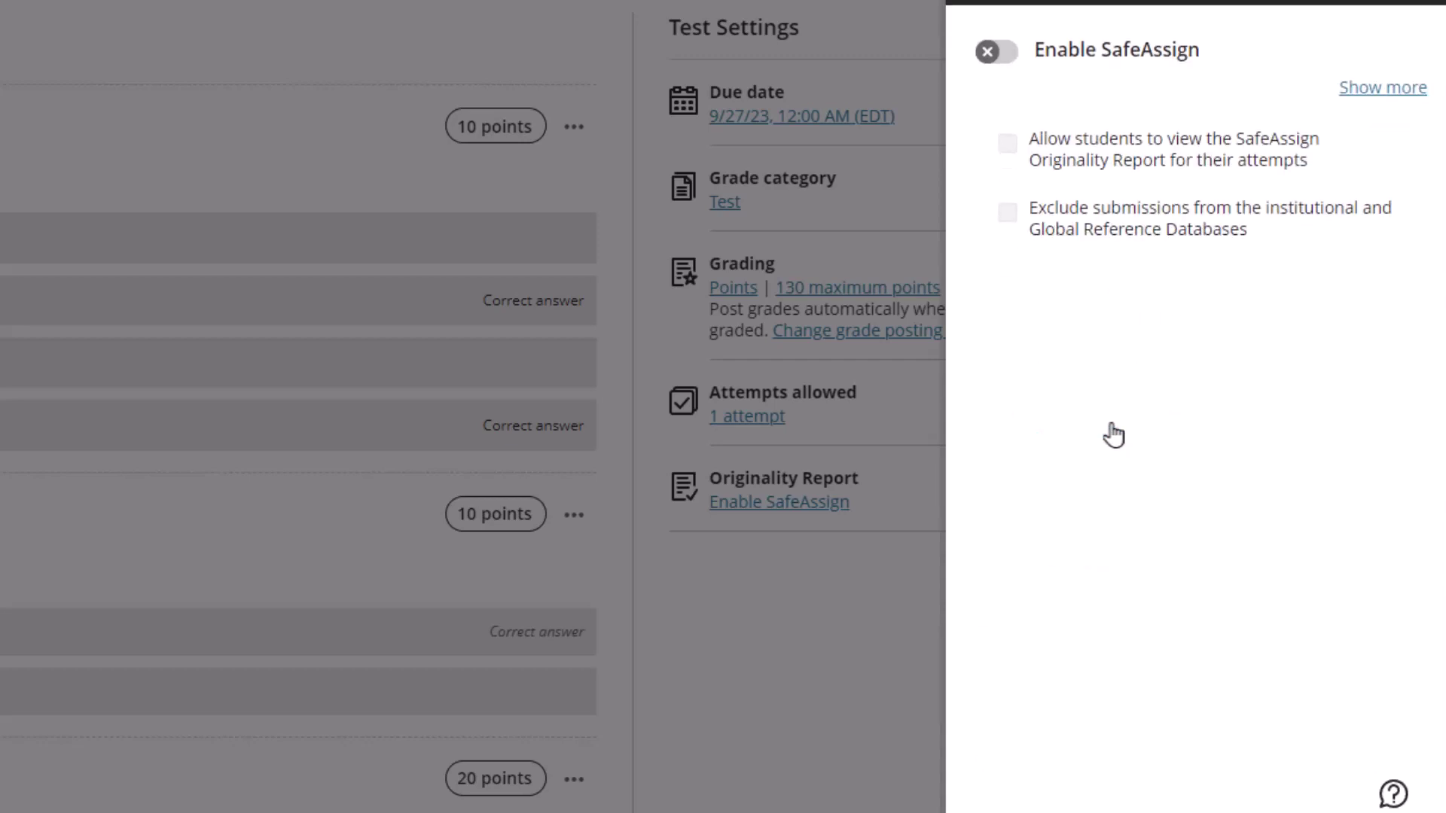
left_click(1003, 67)
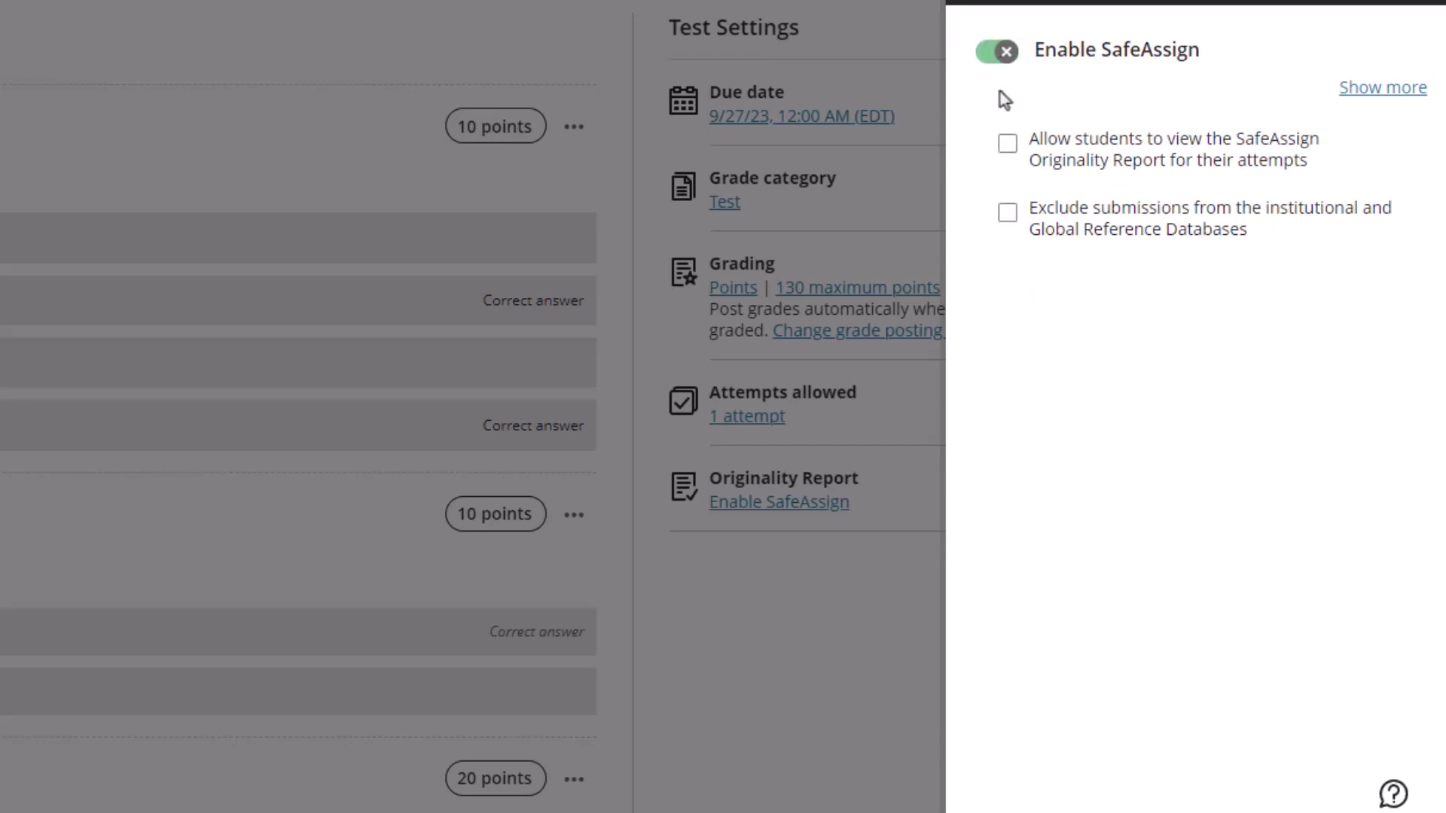
- Allow students to view the SafeAssign Originality Report for their attempts, and save the SafeAssign settings
left_click(1055, 140)
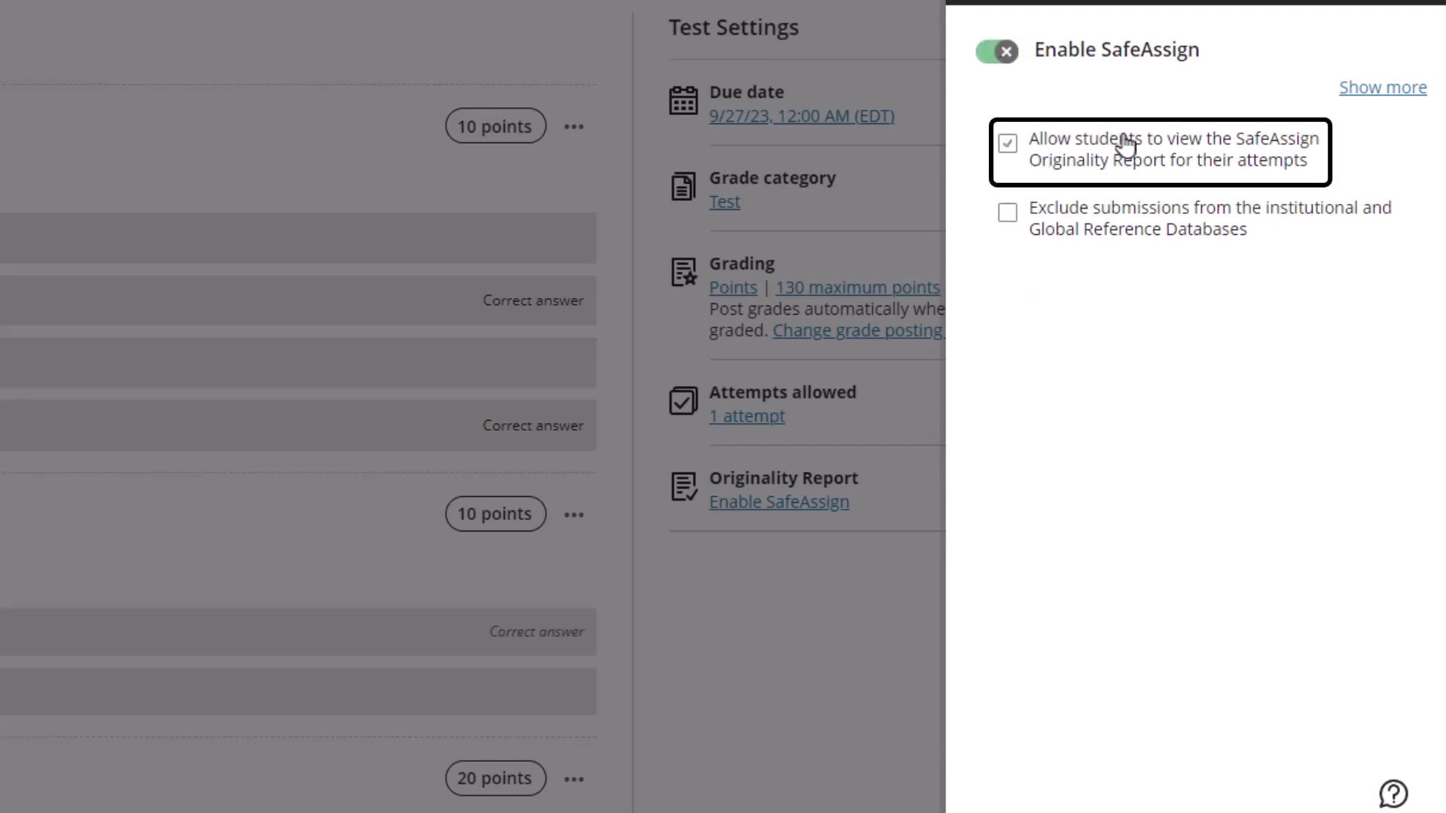
left_click(1054, 168)
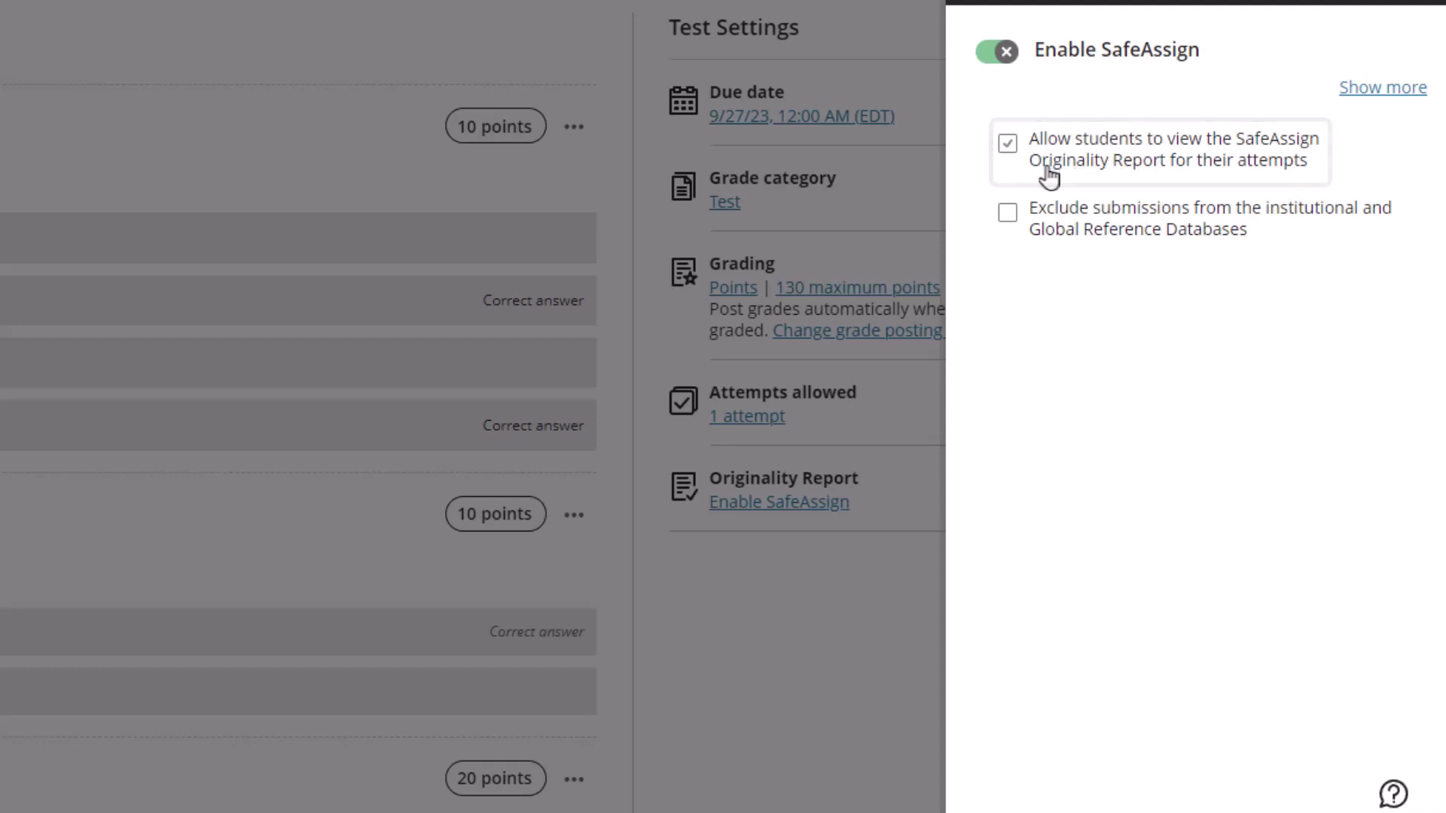
left_click(1038, 233)
left_click(1007, 214)
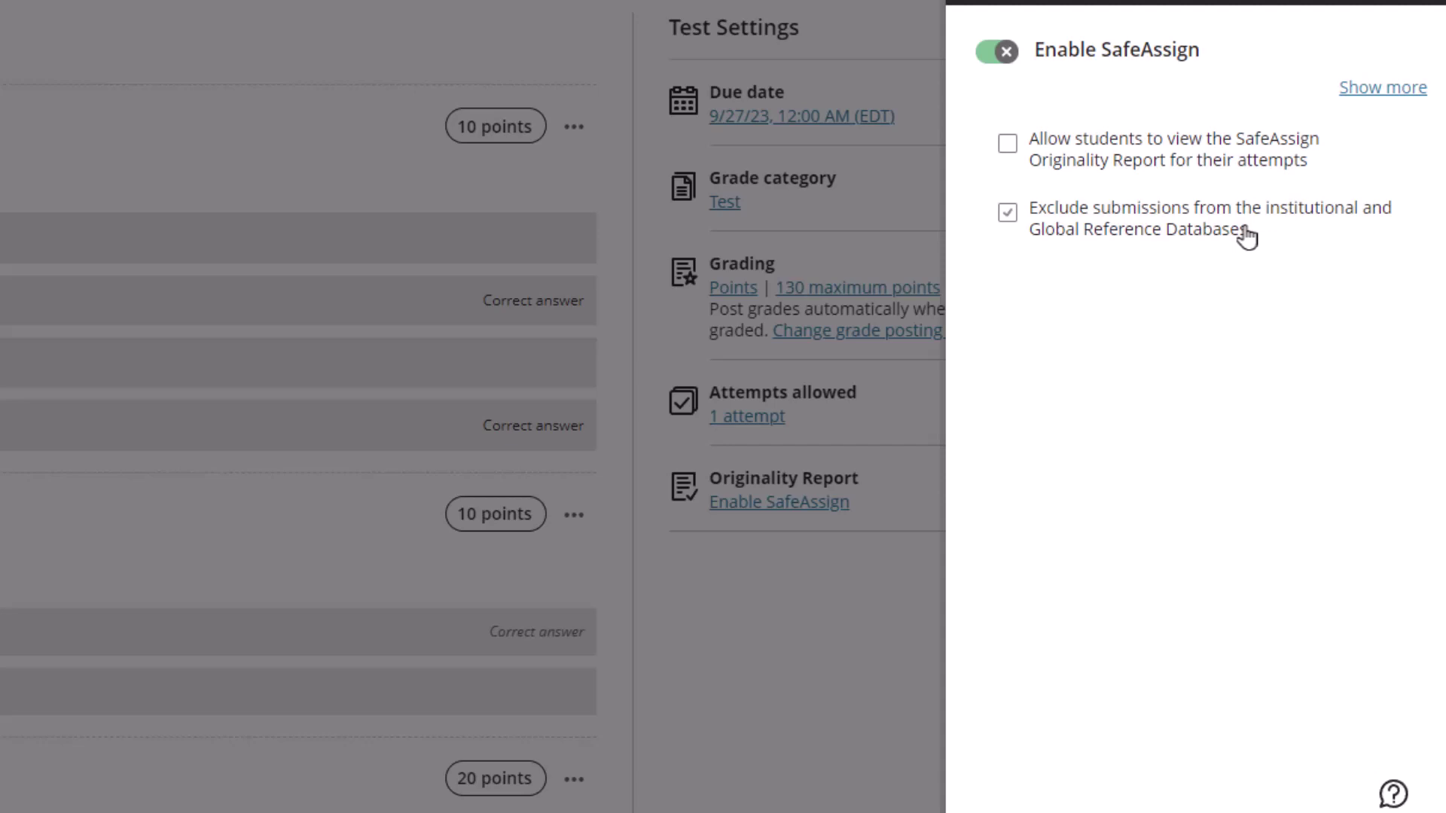
scroll(1146, 184, "down", 1)
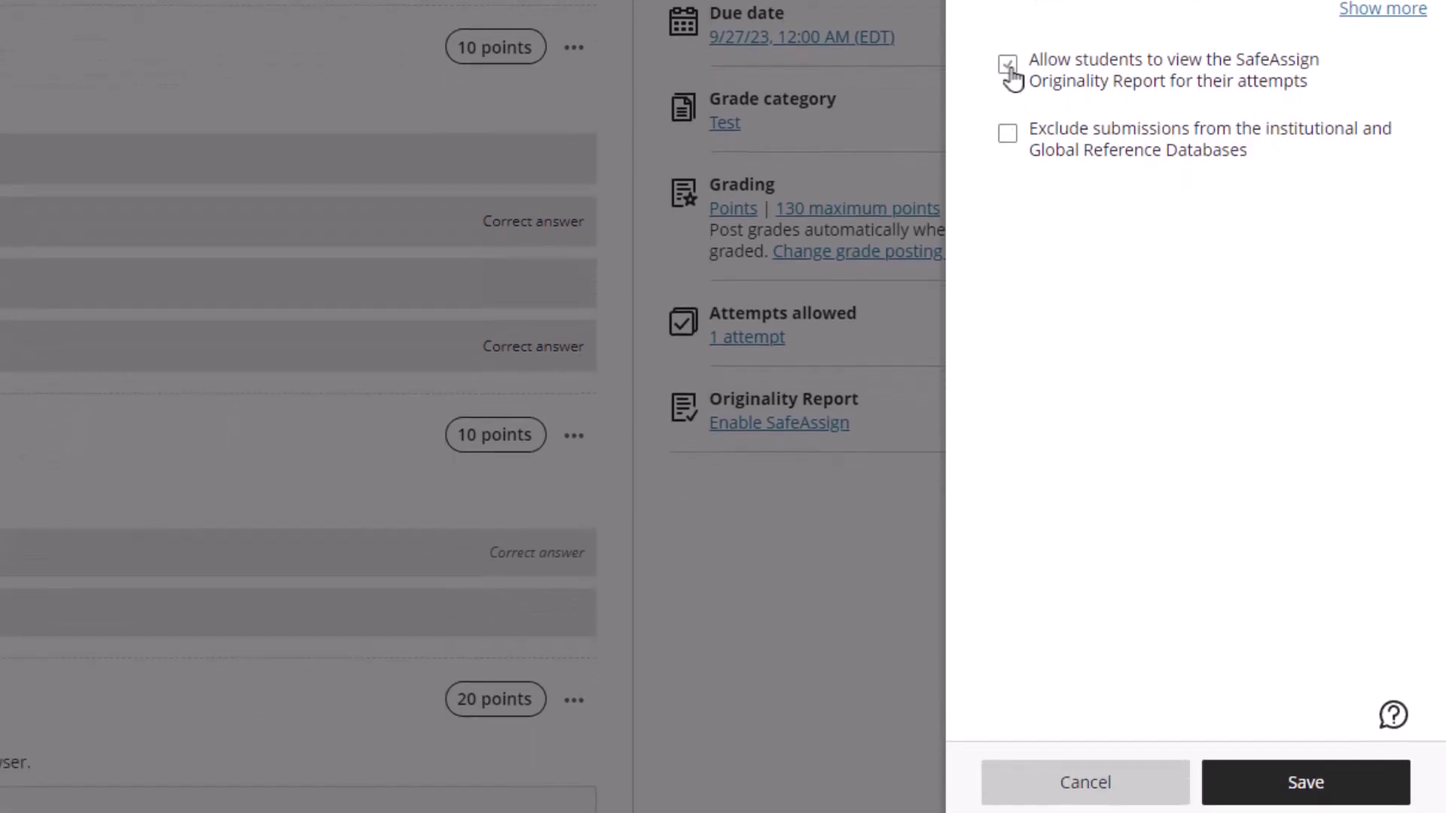
left_click(1007, 55)
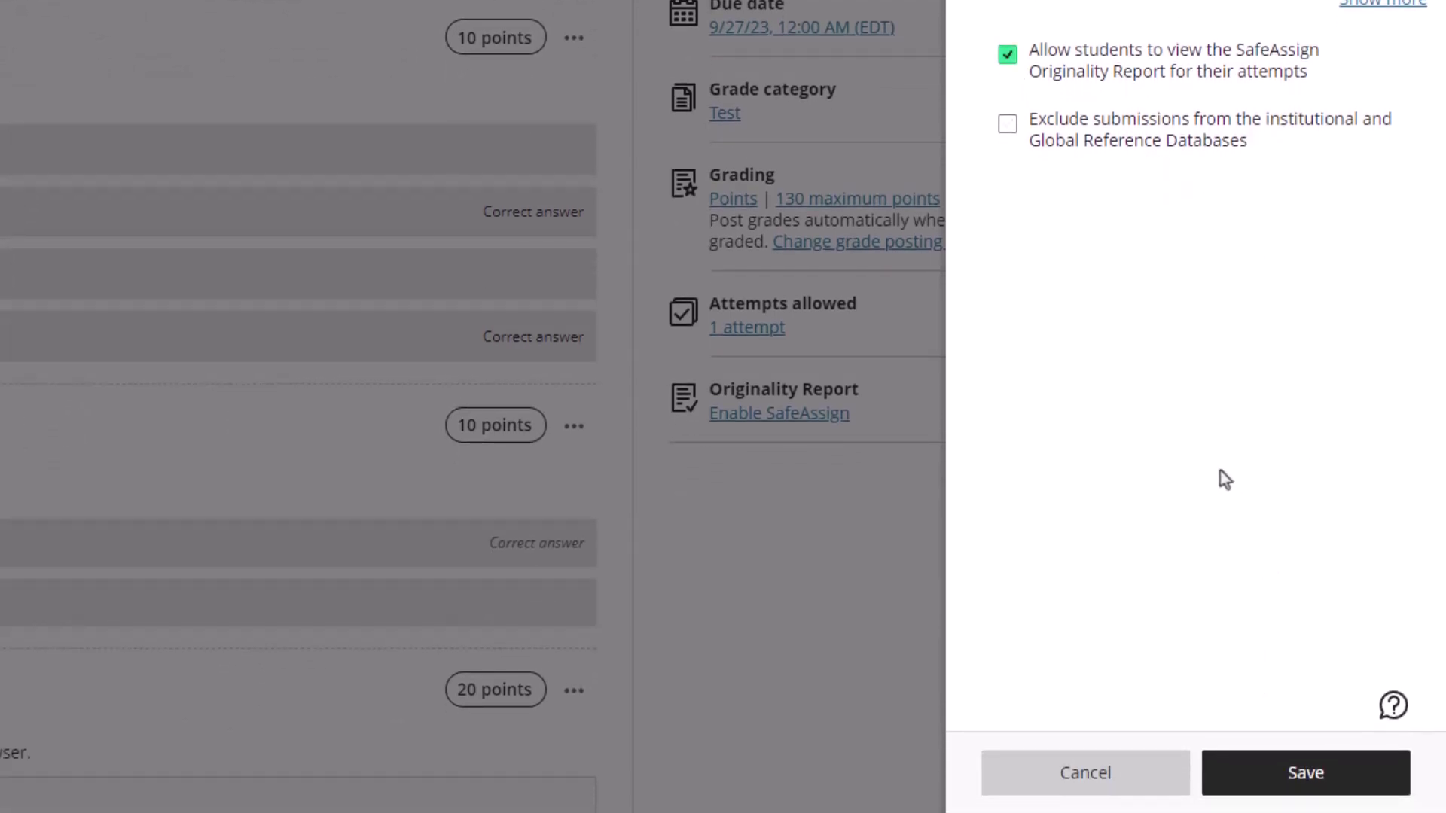
left_click(1265, 773)
- Save the test settings
scroll(1189, 337, "down", 20)
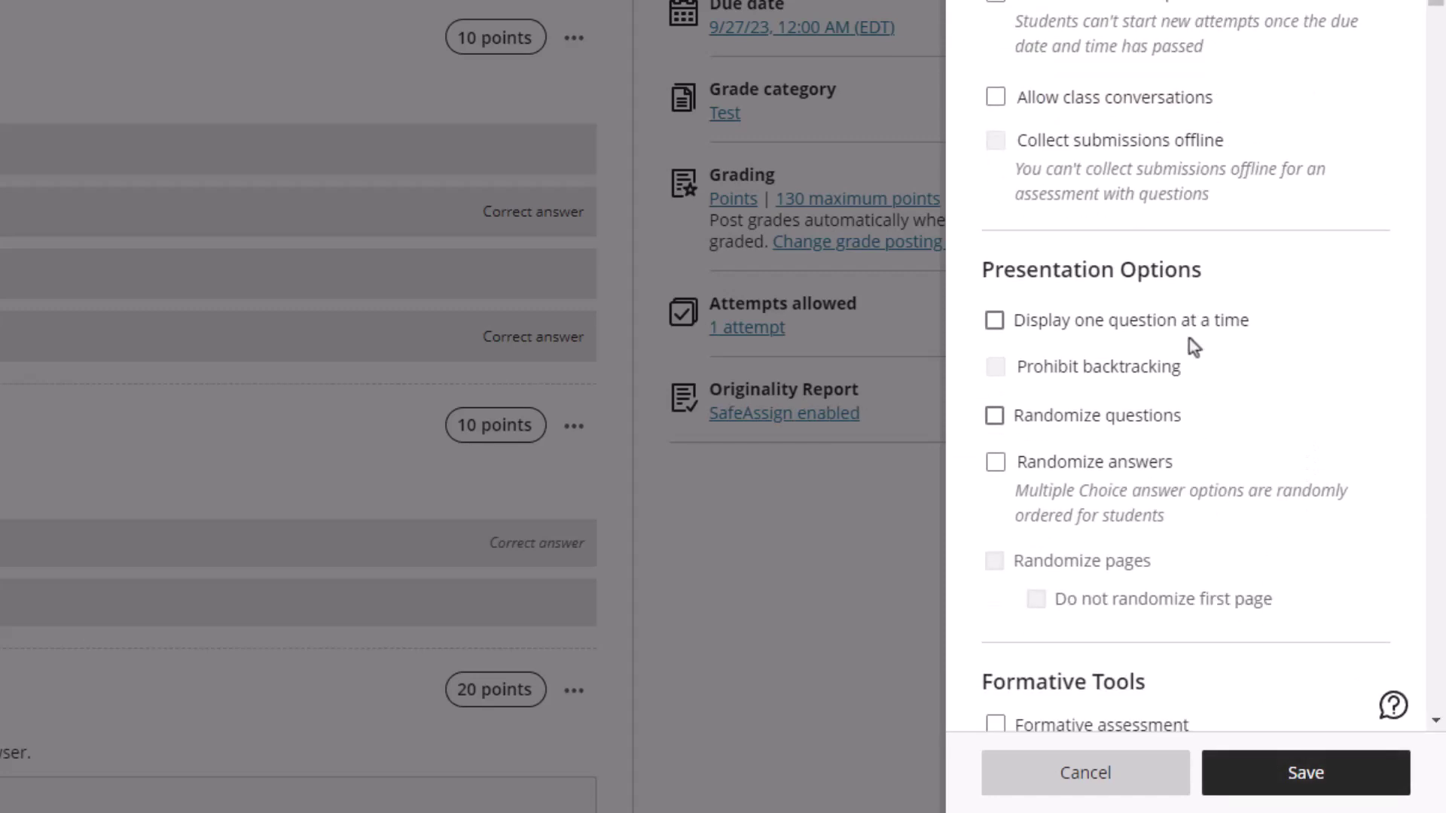
scroll(1194, 360, "down", 1)
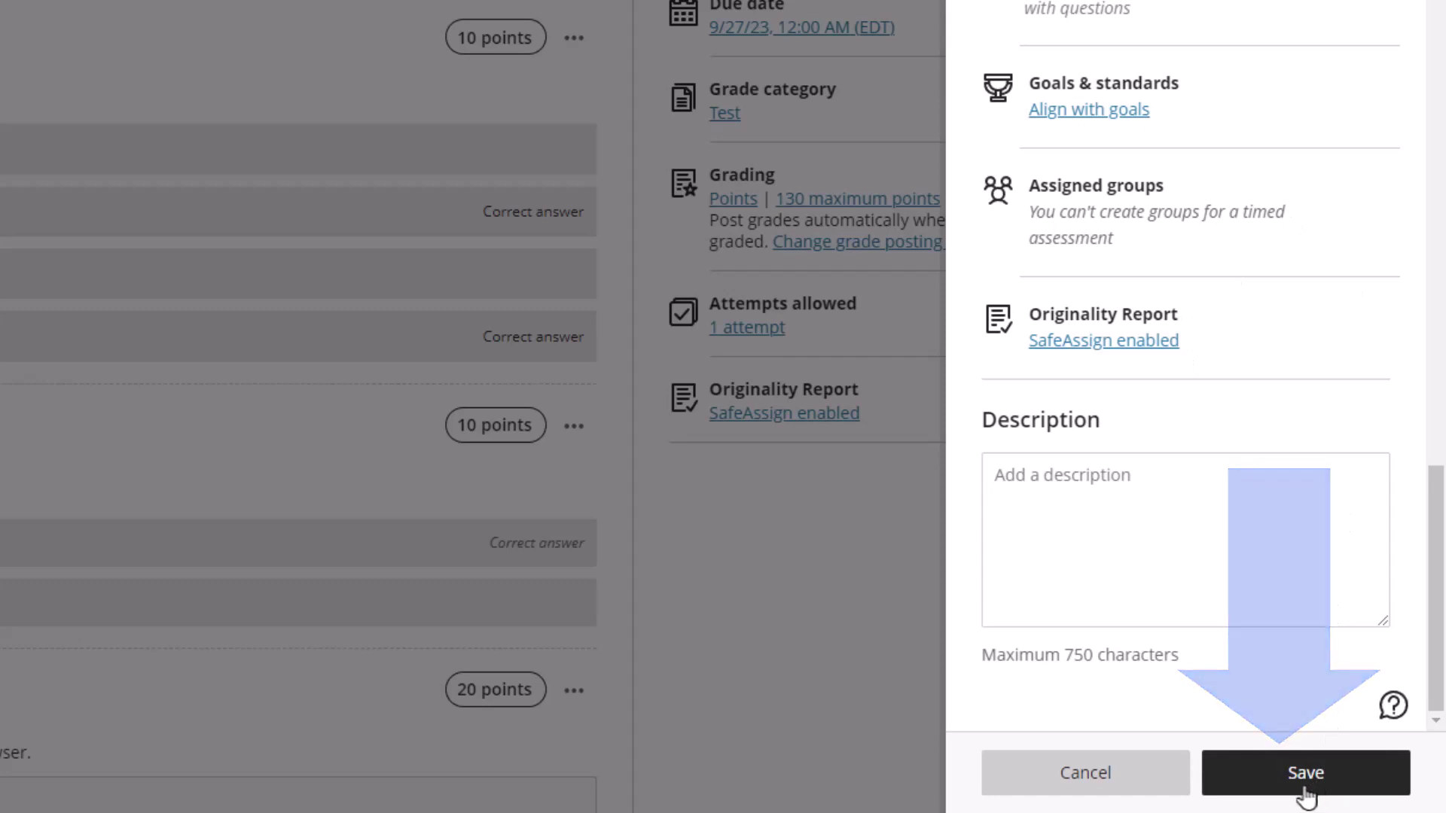
left_click(1263, 775)
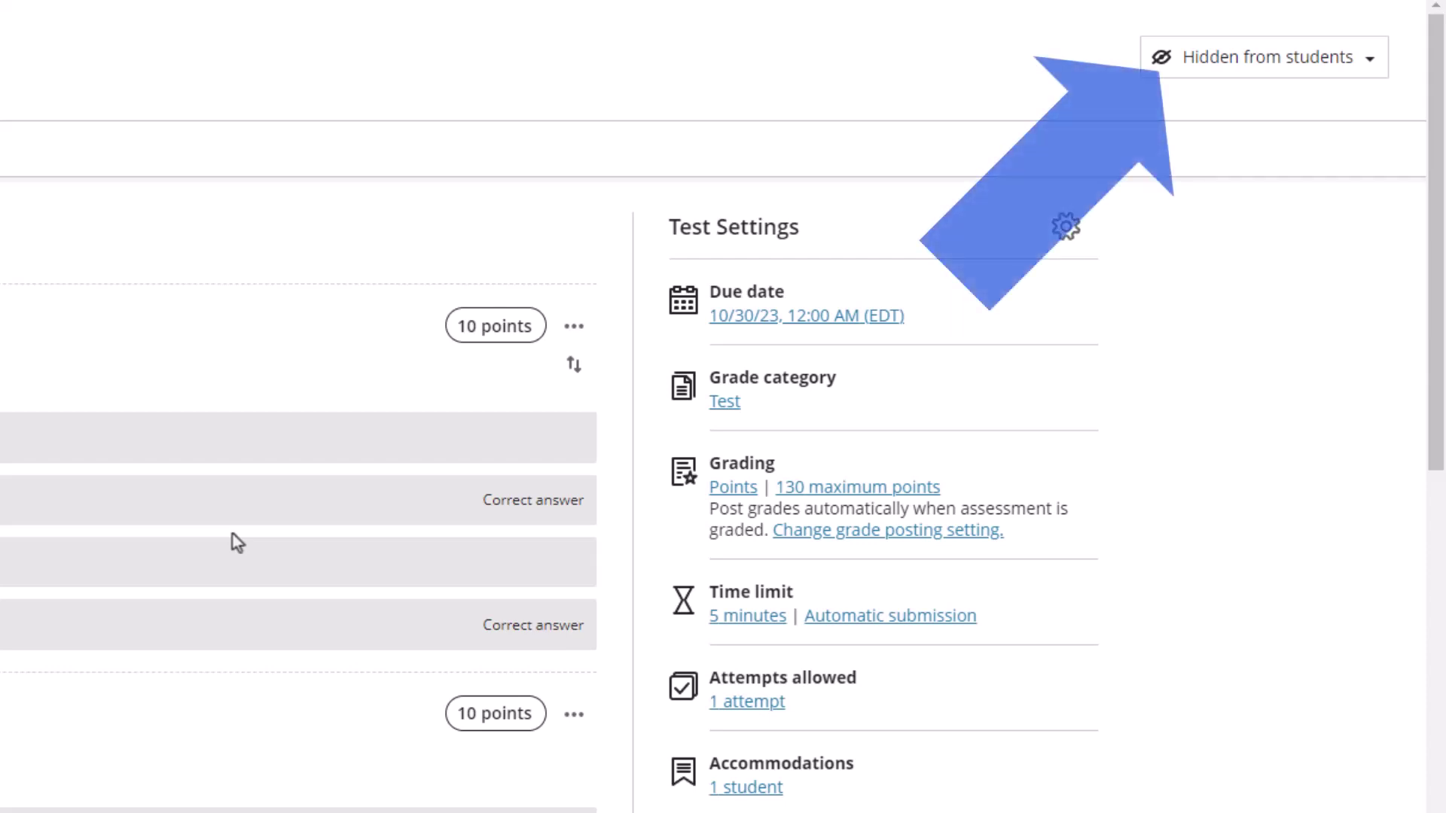
- Open the test's release conditions and add a date/time condition that shows the test on 10/6/23
left_click(1202, 84)
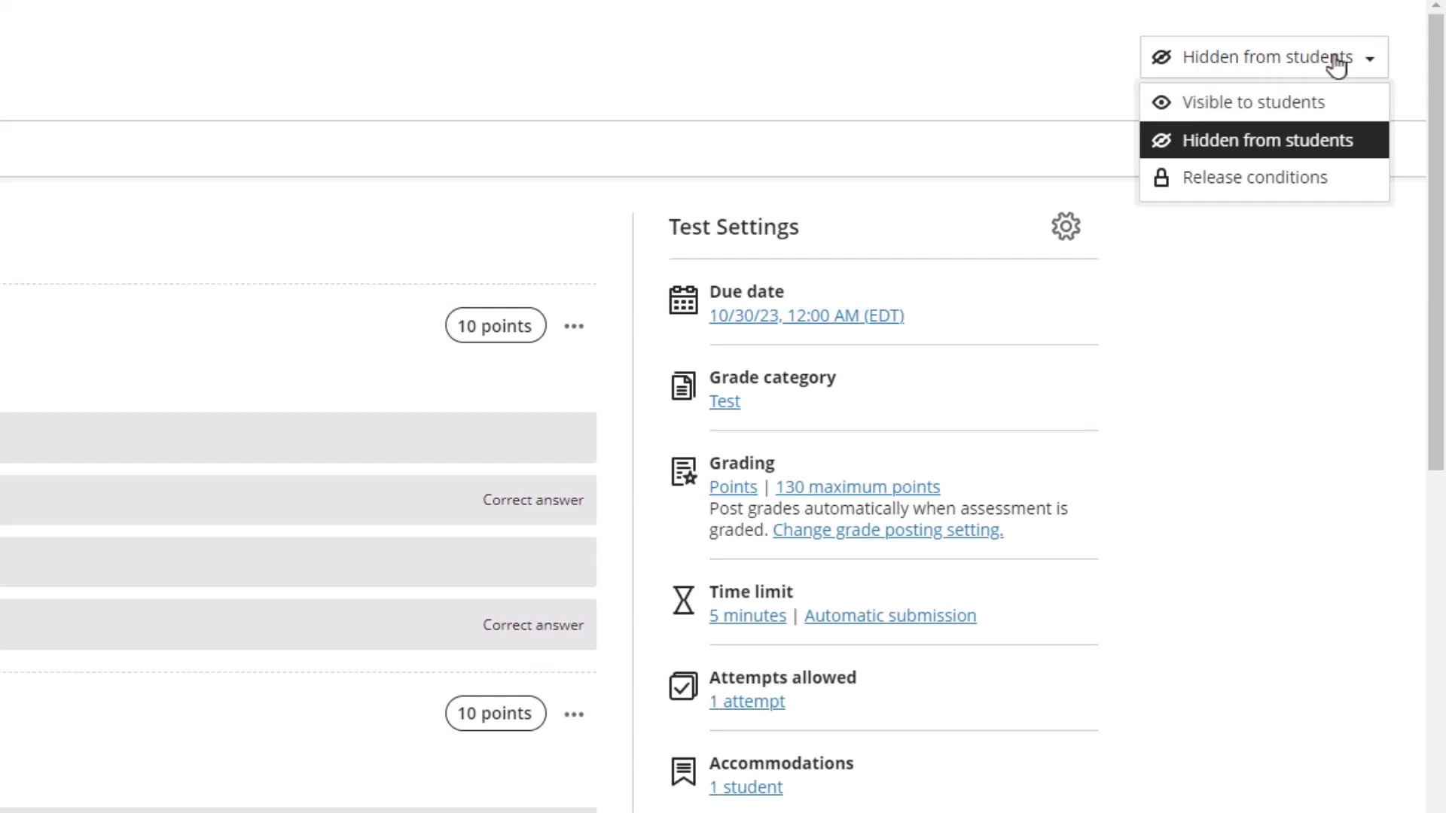
left_click(1268, 193)
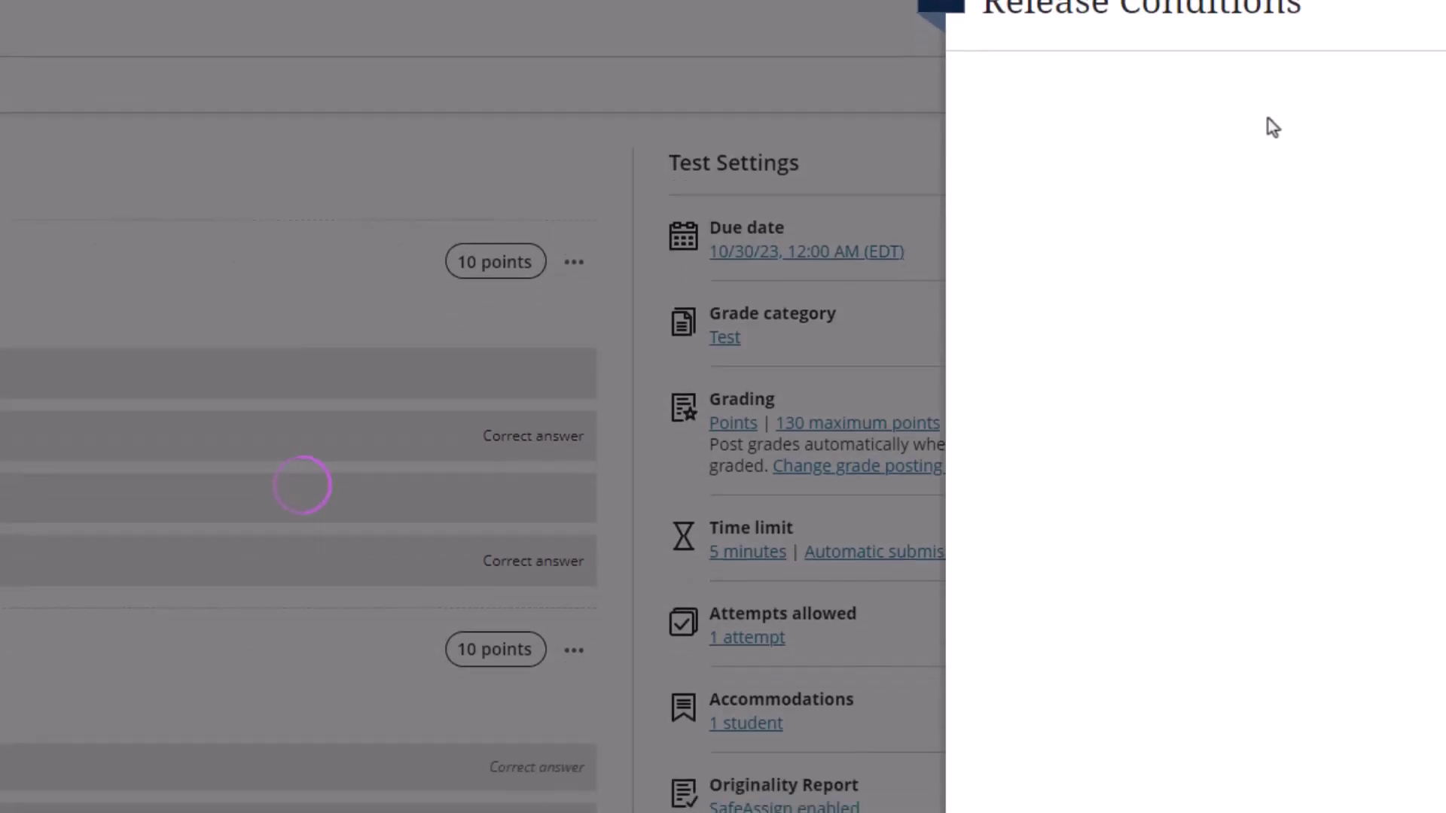
left_click(988, 319)
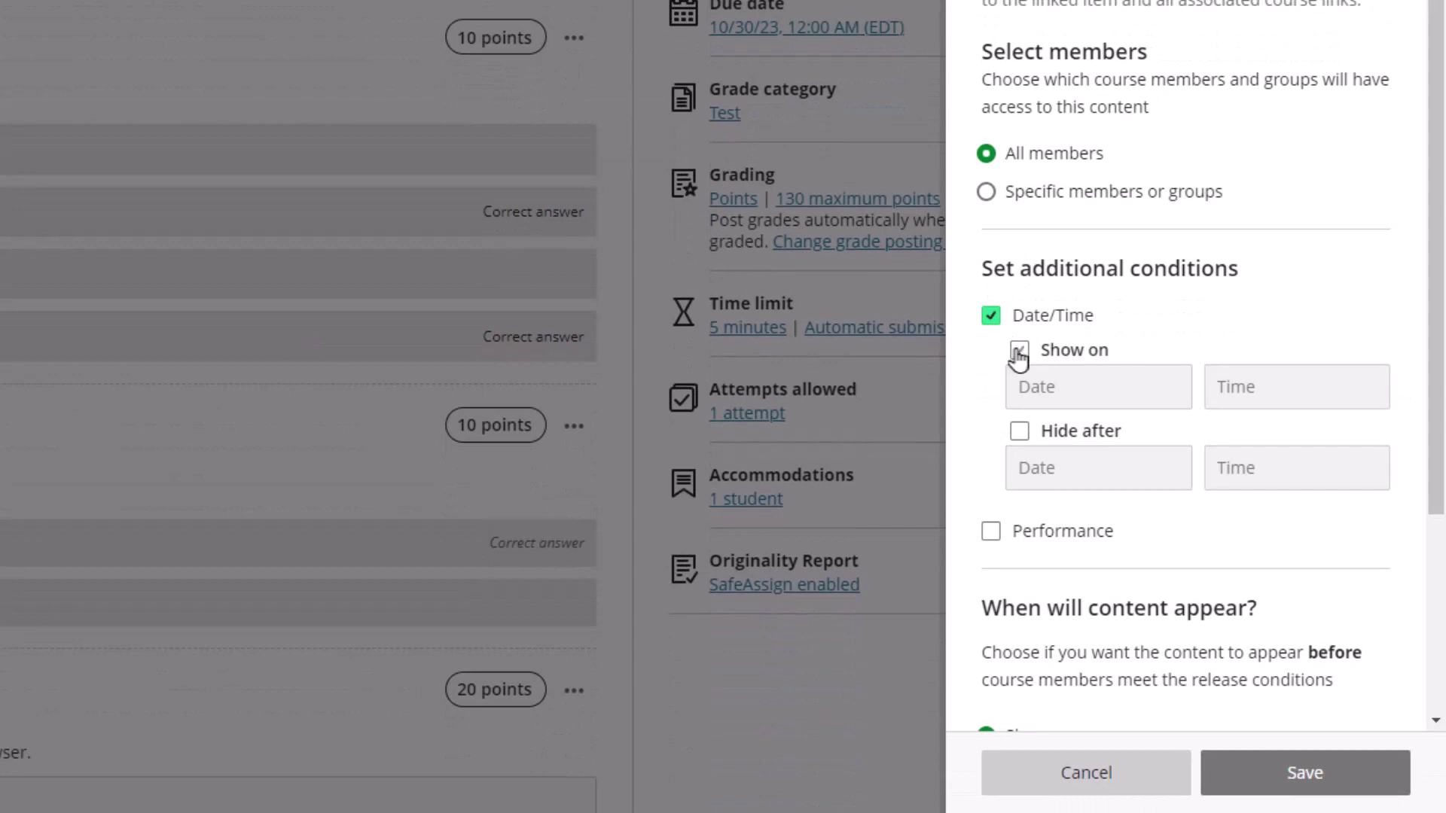
left_click(1019, 353)
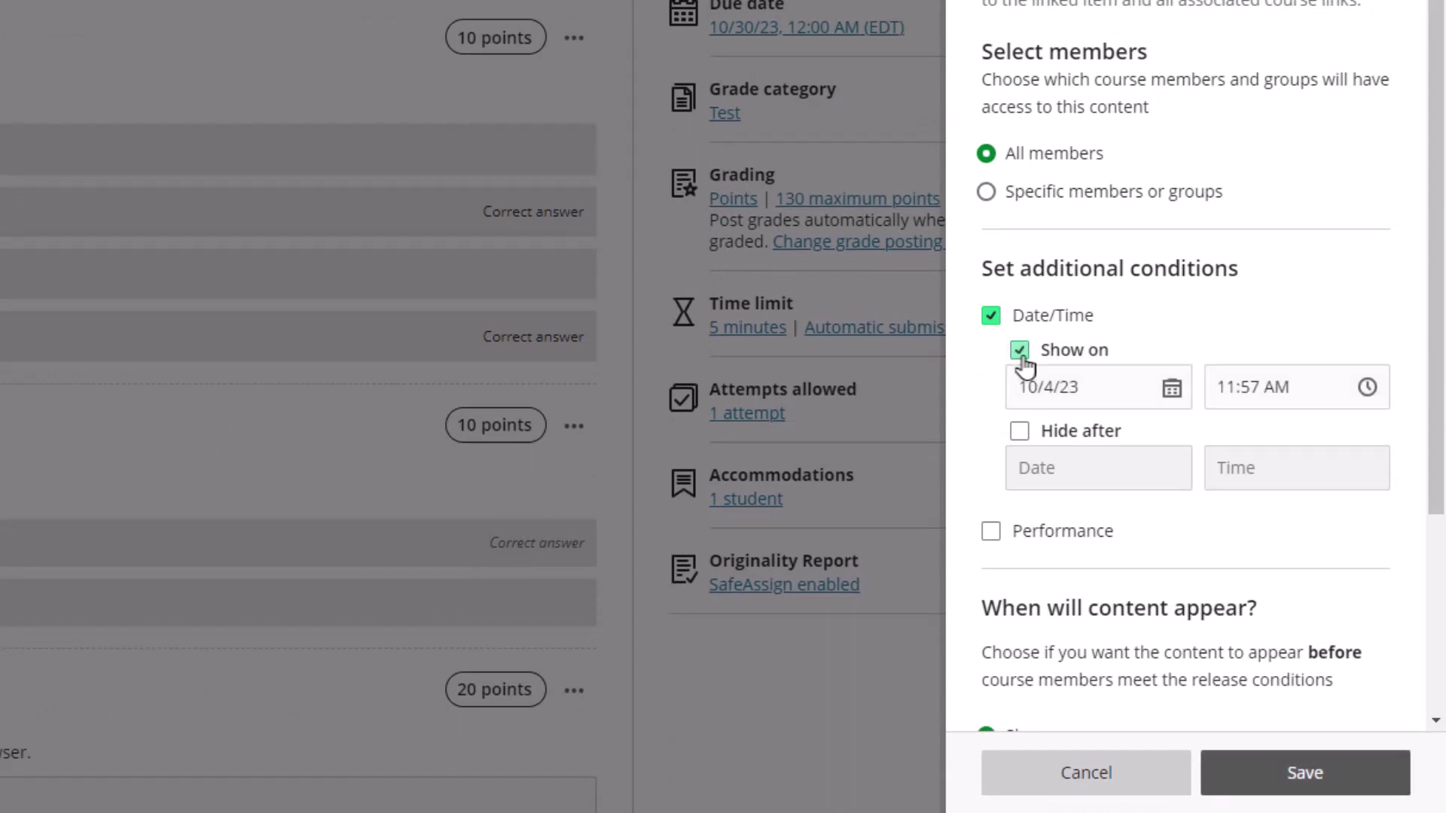
left_click(1173, 392)
left_click(1189, 544)
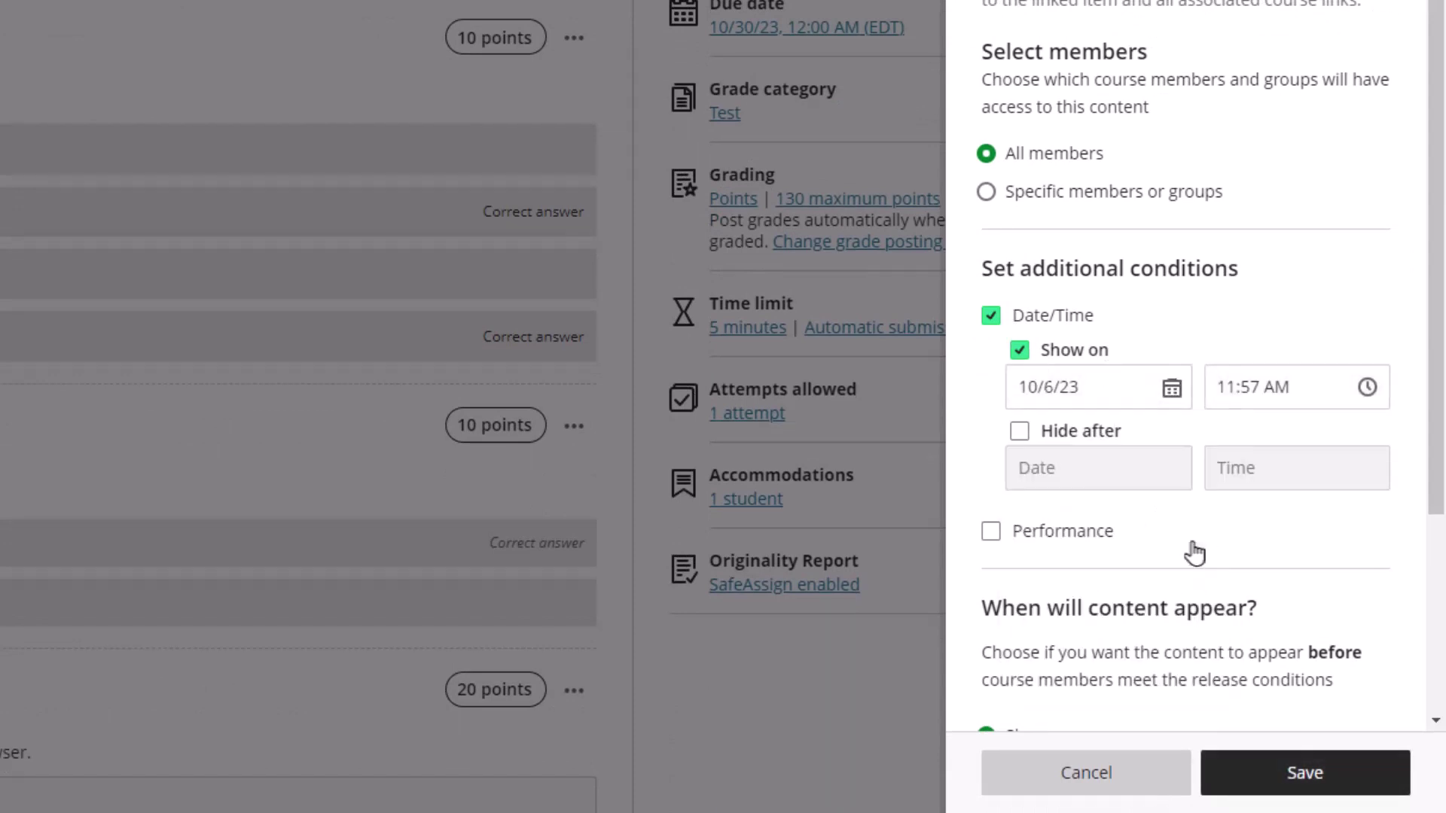
- Set the time at which the test is shown to 12:00 PM
left_click(1366, 390)
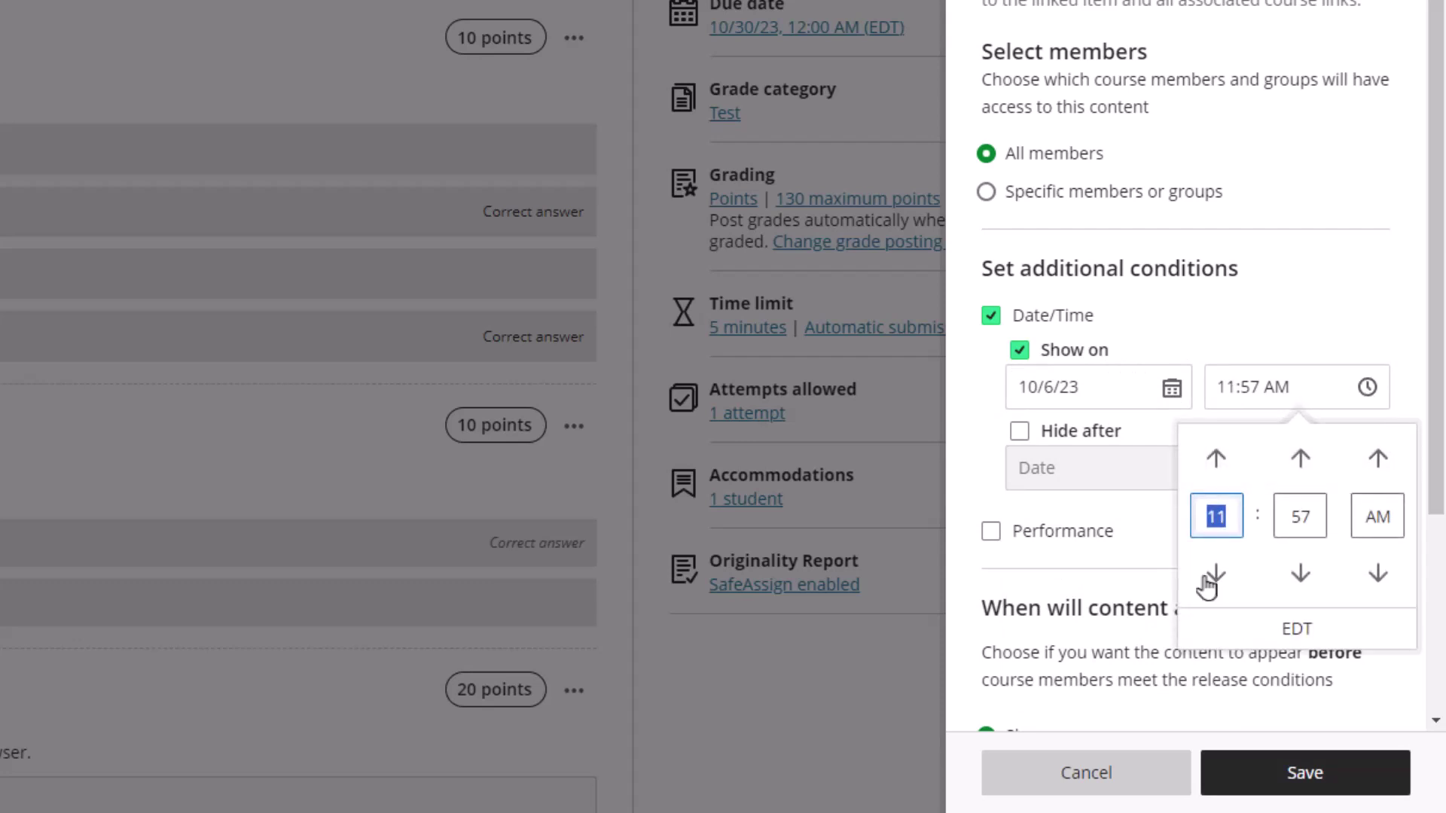
left_click(1301, 459)
left_click(1301, 460)
left_click(1301, 460)
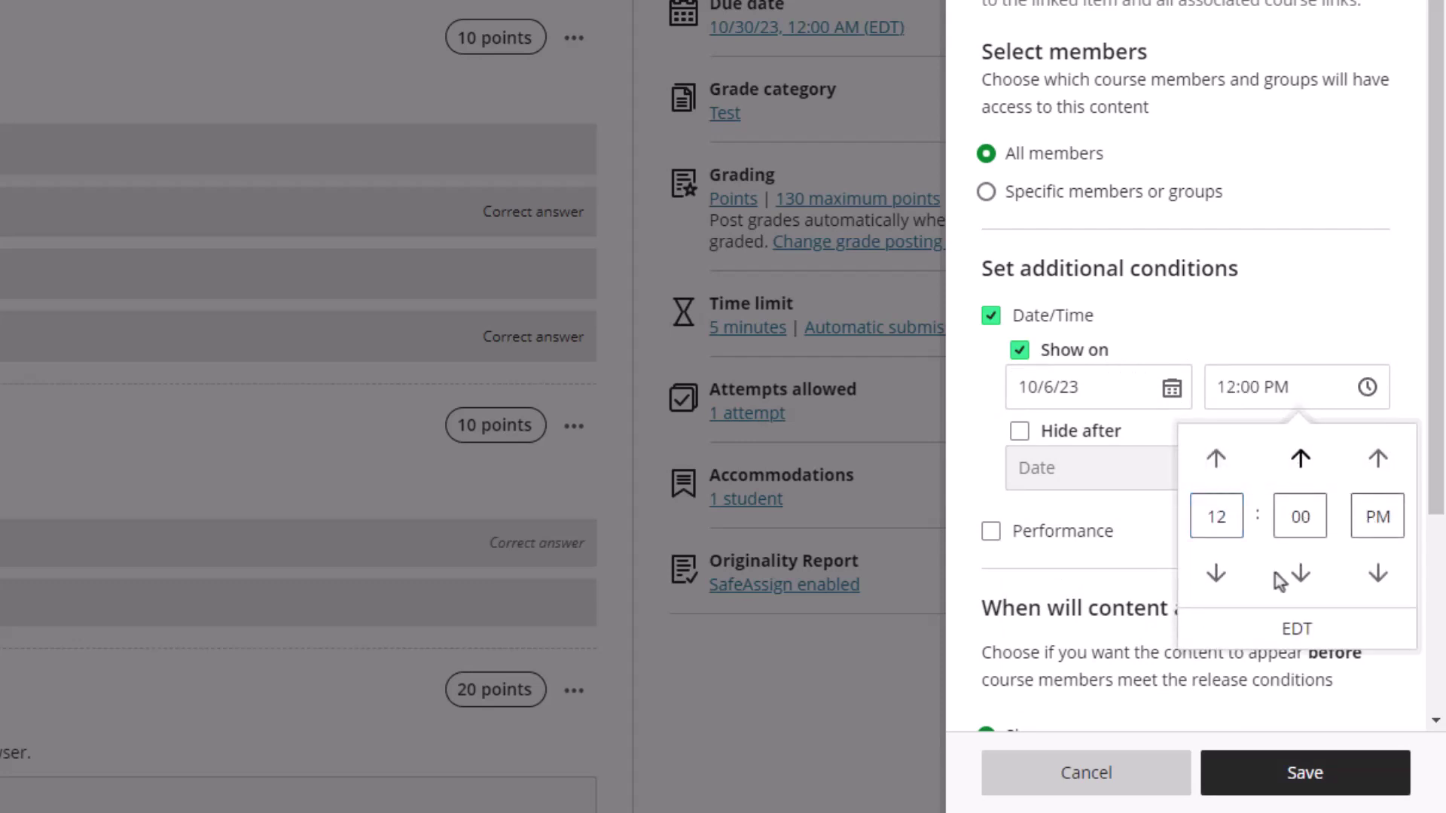
left_click(1165, 652)
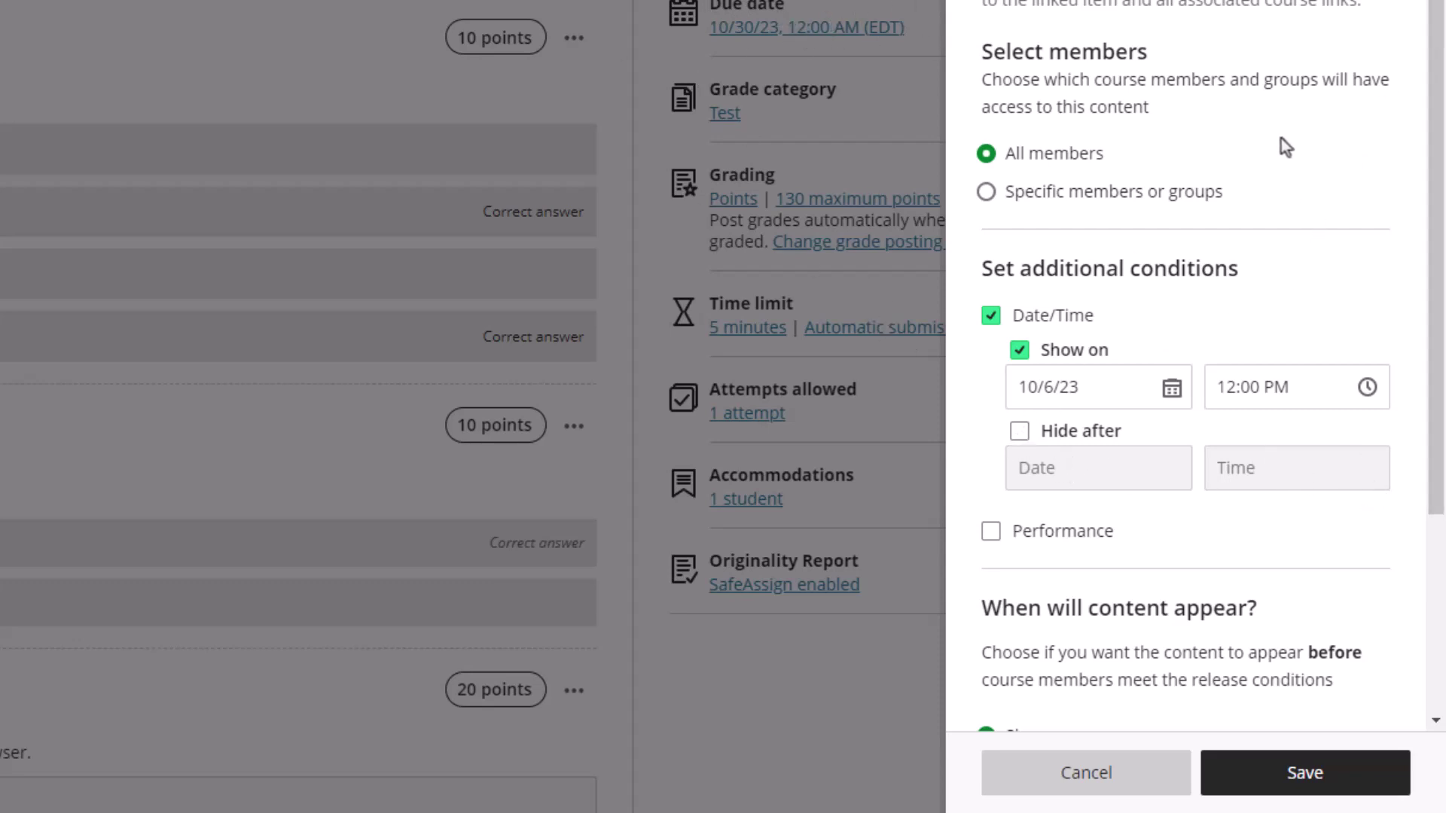
- Review how the test appears before its release conditions are met, and save the release conditions
scroll(1281, 139, "down", 3)
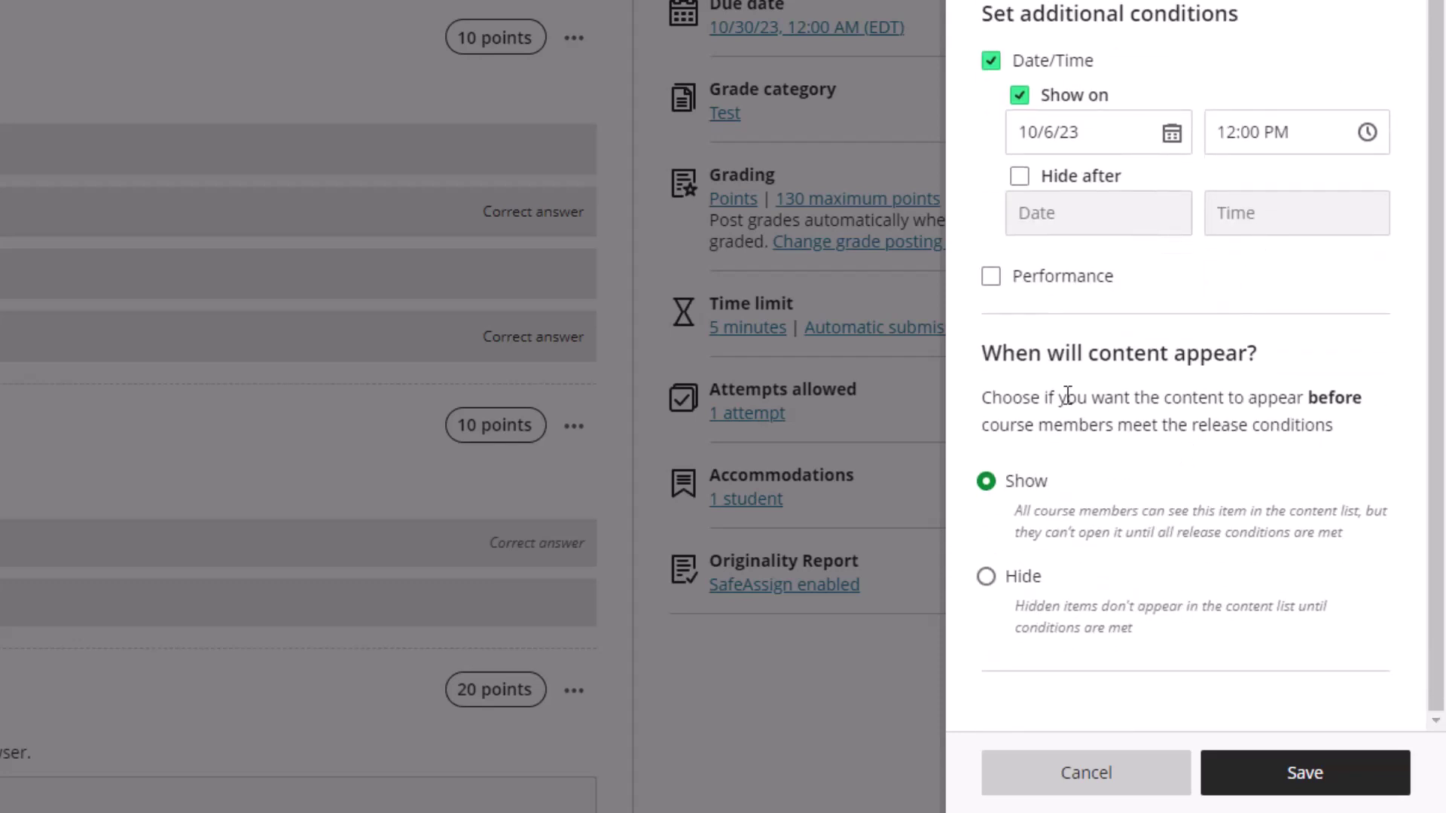
left_click(986, 540)
left_click(1298, 774)
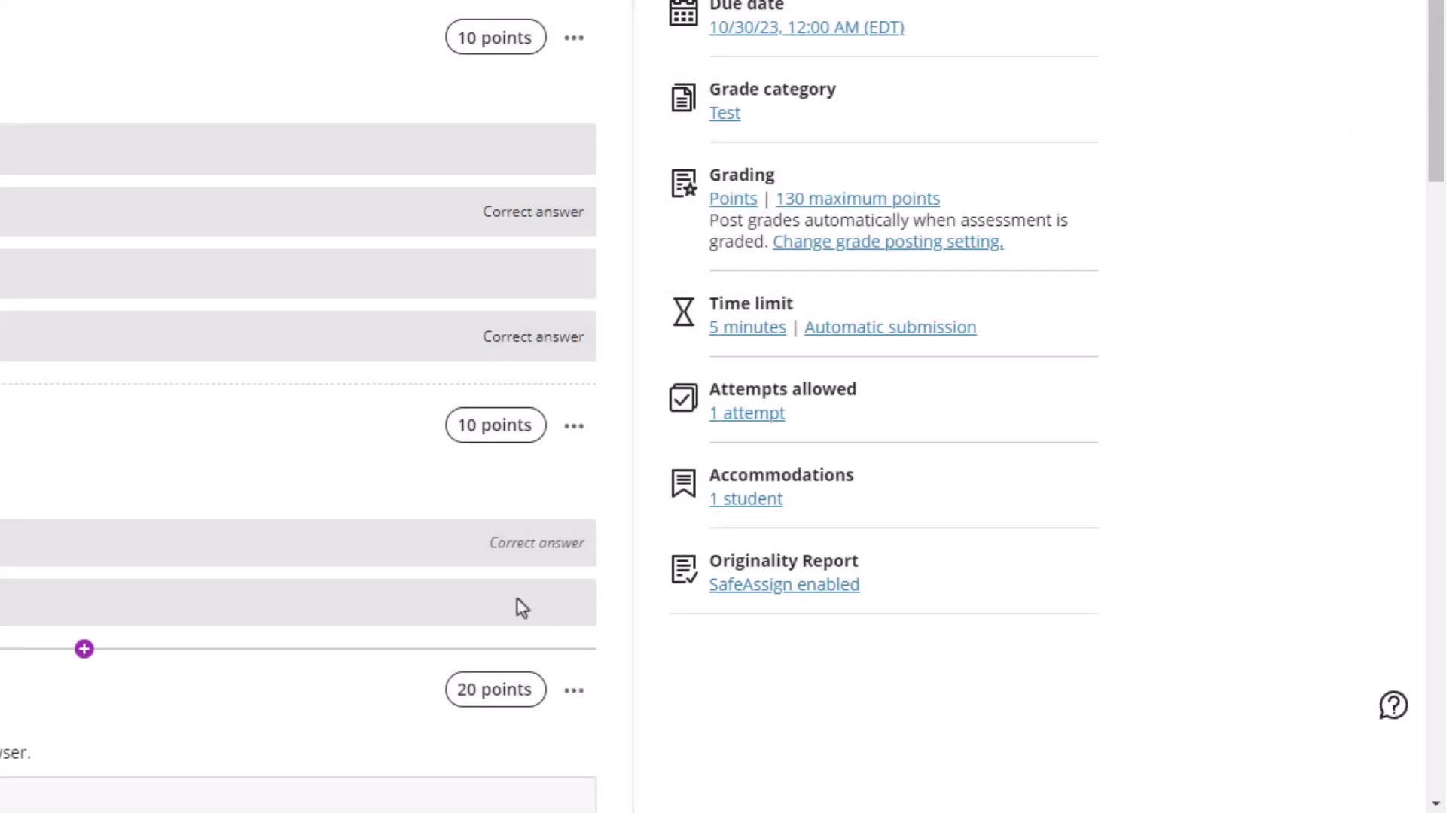